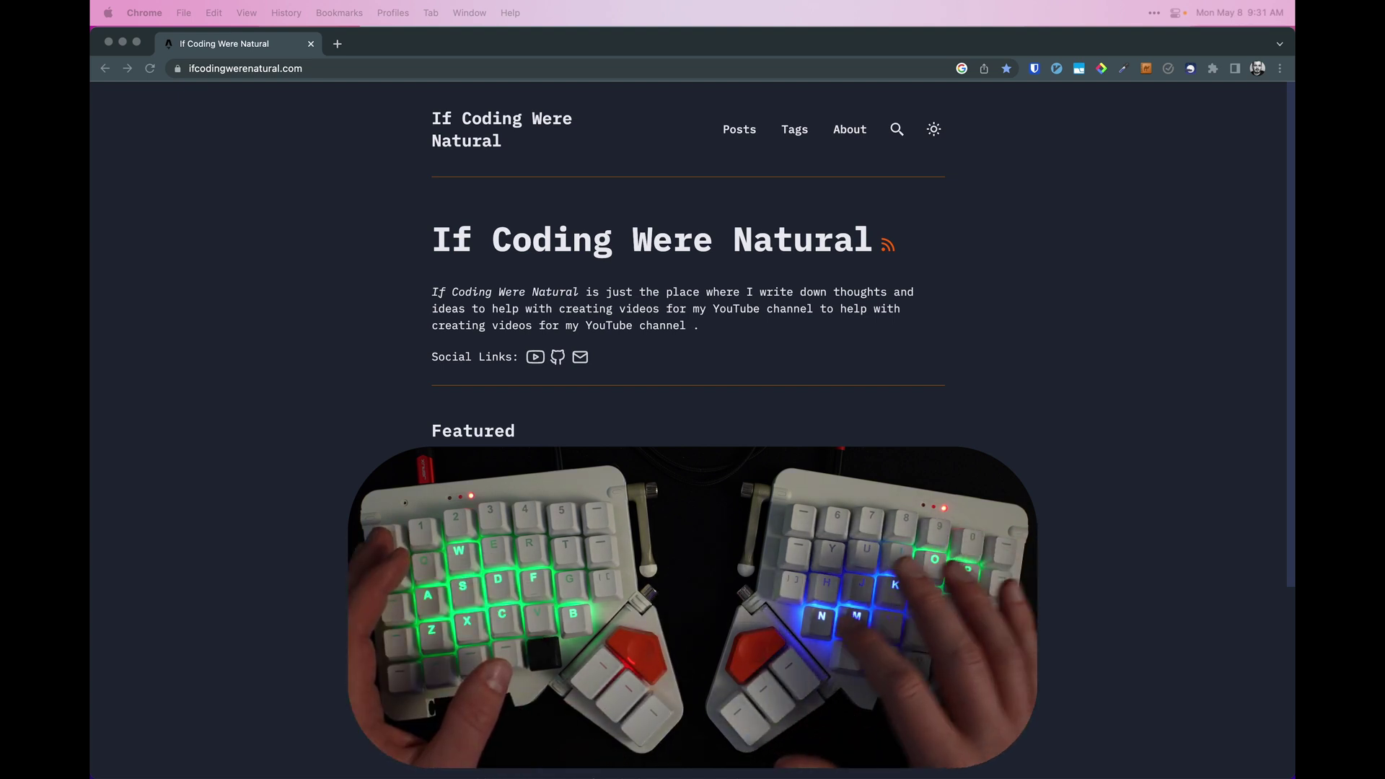
# Switch from the browser to Notion, Notes and Postman in turn
pyautogui.press('super+Tab')
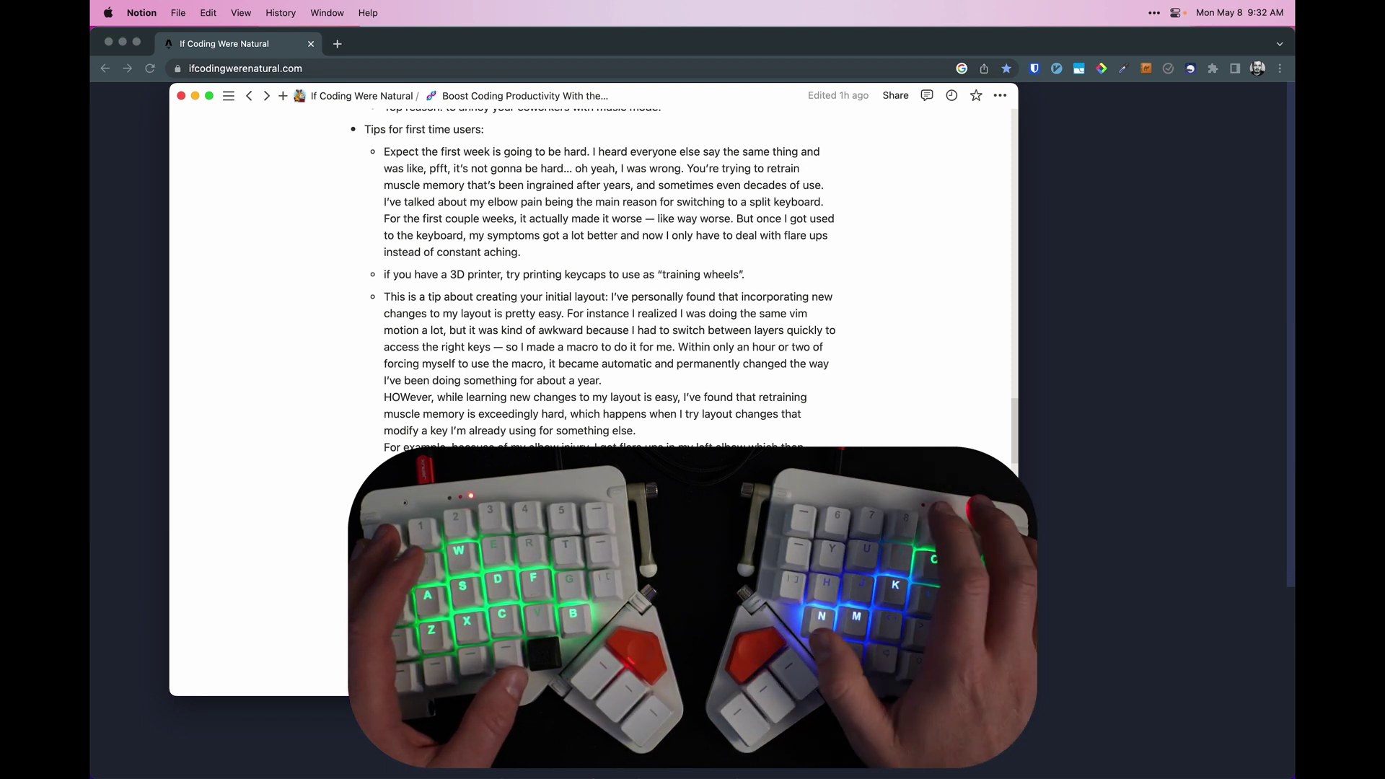
pyautogui.press('ctrl+alt+shift+super+m')
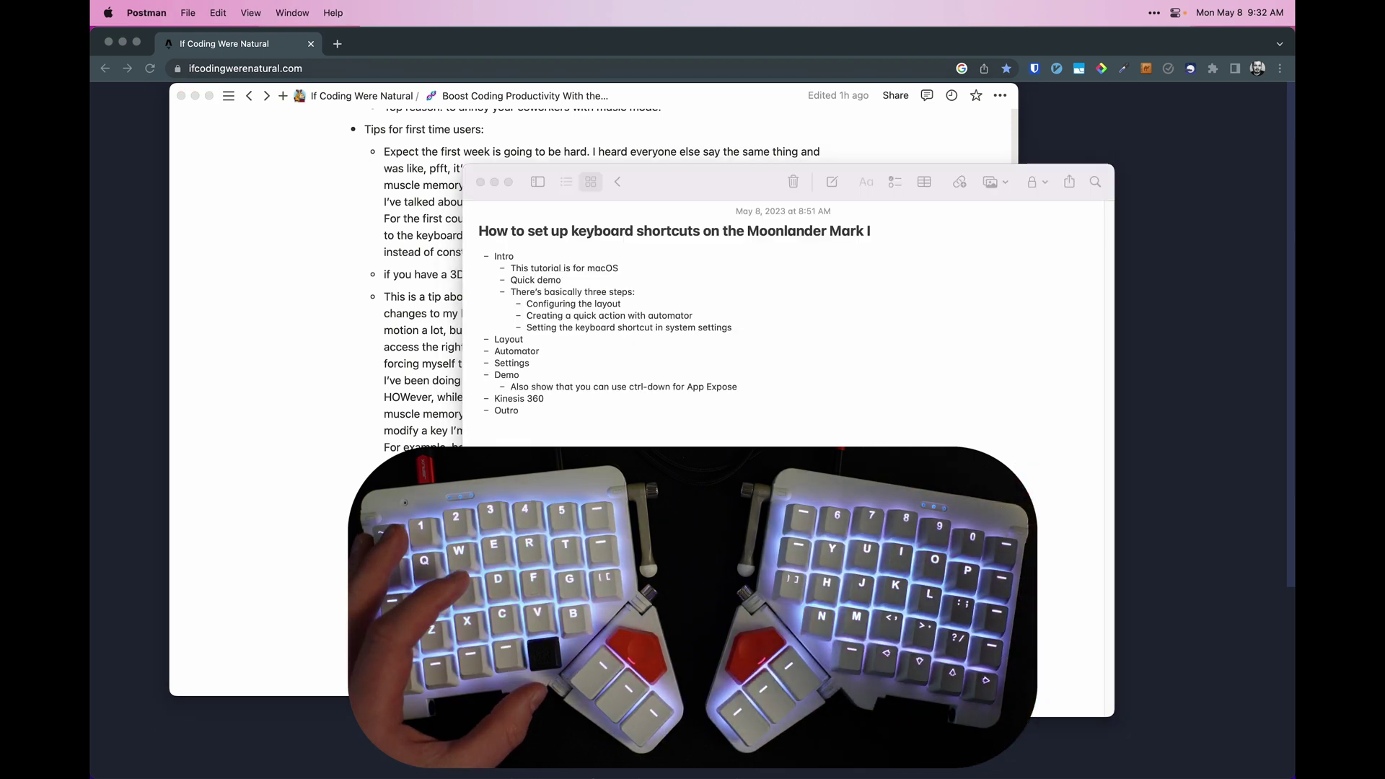
pyautogui.press('ctrl+alt+shift+super+p')
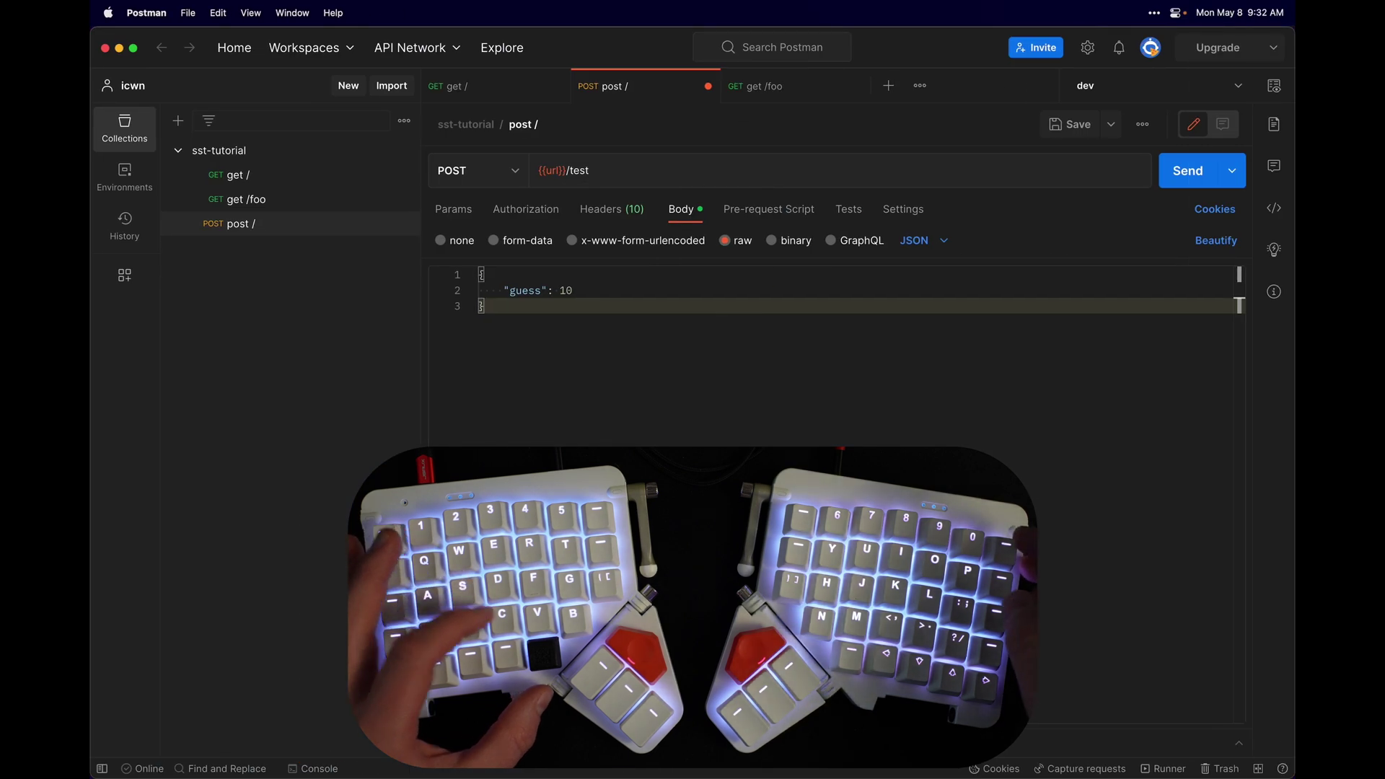
# Show all open Chrome windows with App Exposé and bring the If Coding Were Natural window to the front
pyautogui.press('super+space')
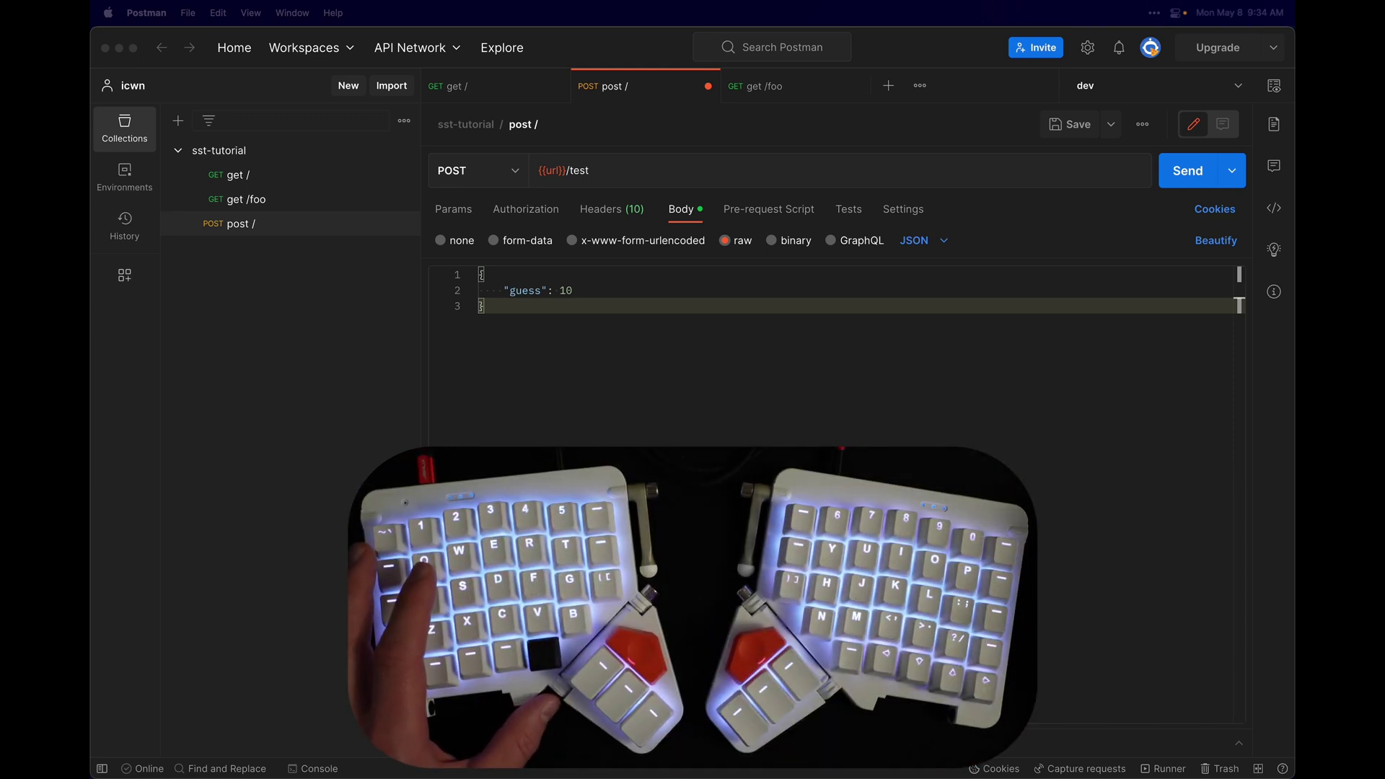
pyautogui.hotkey('ctrl', 'Down')
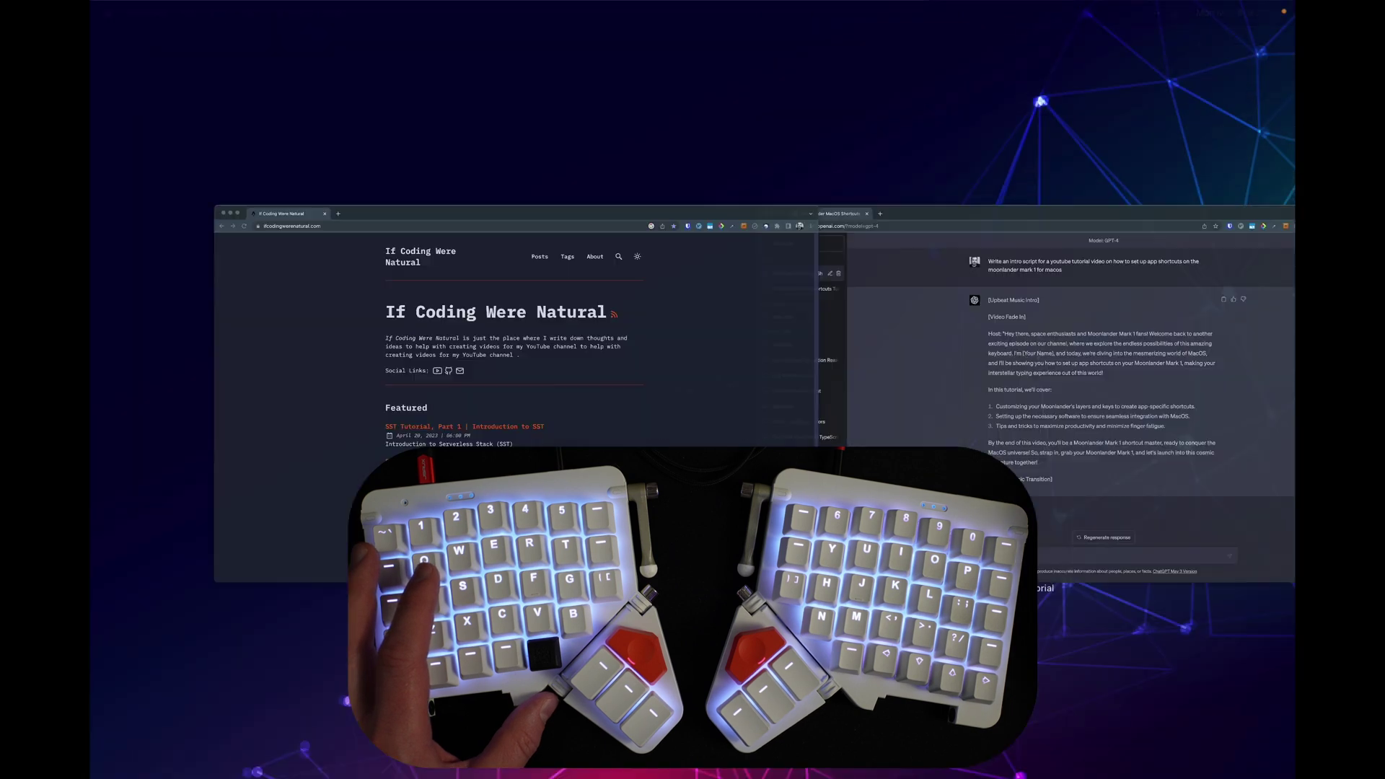
pyautogui.press('Right')
pyautogui.press('Left')
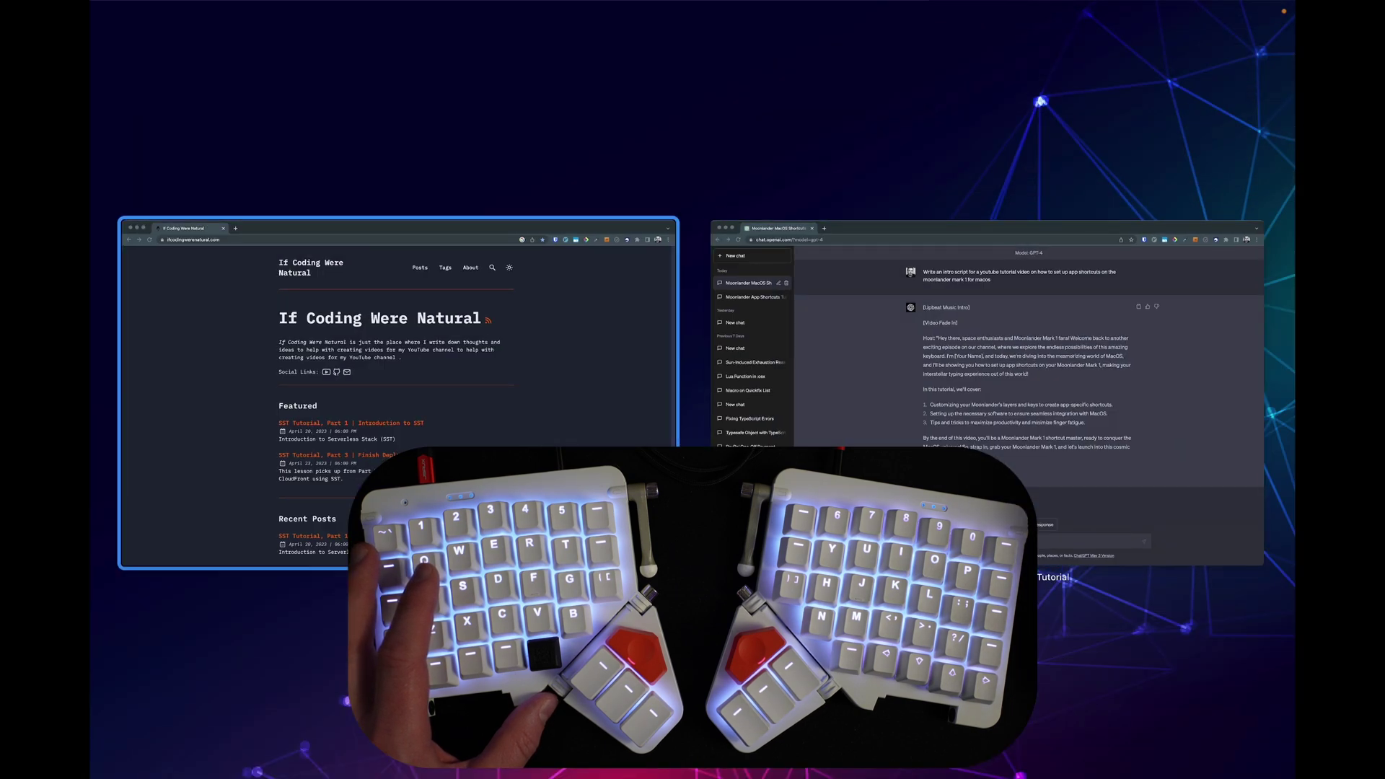
pyautogui.press('Right')
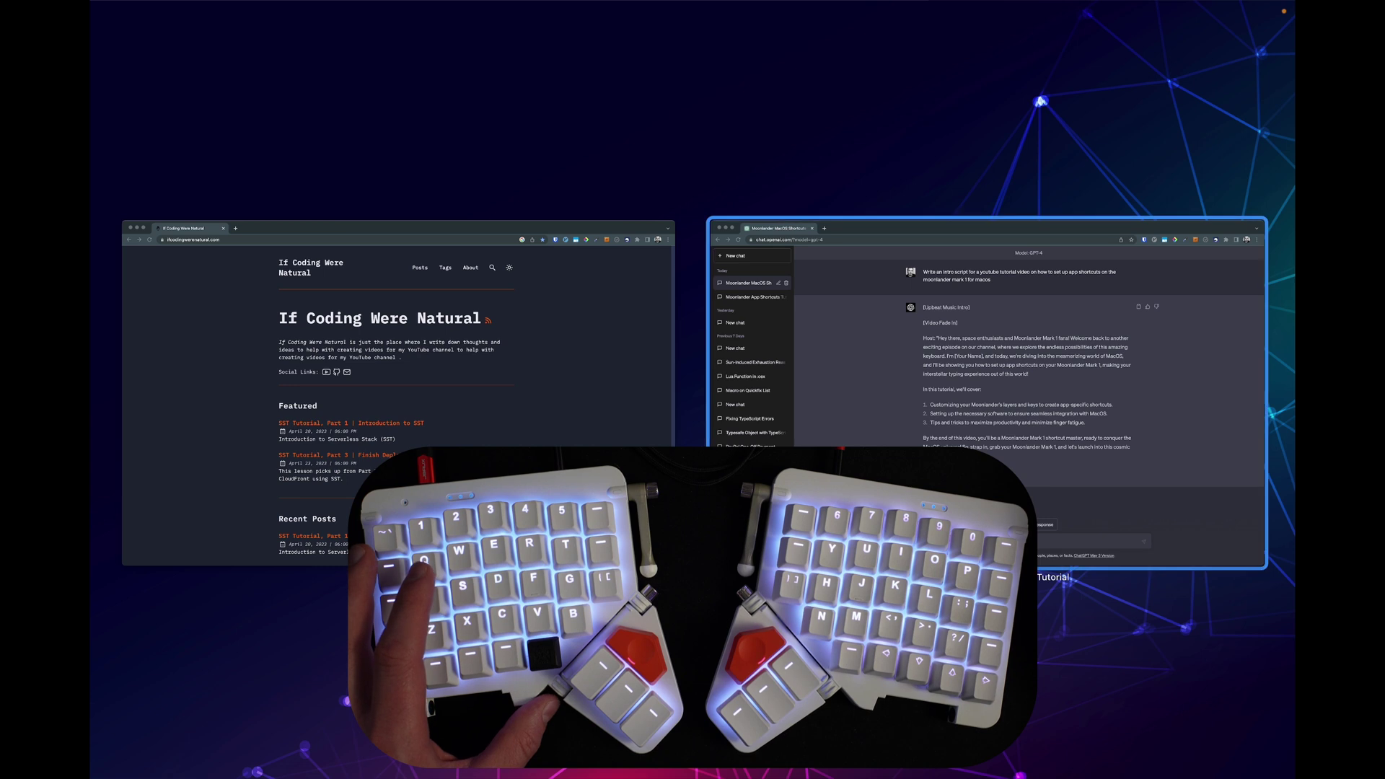
pyautogui.press('Left')
pyautogui.press('Return')
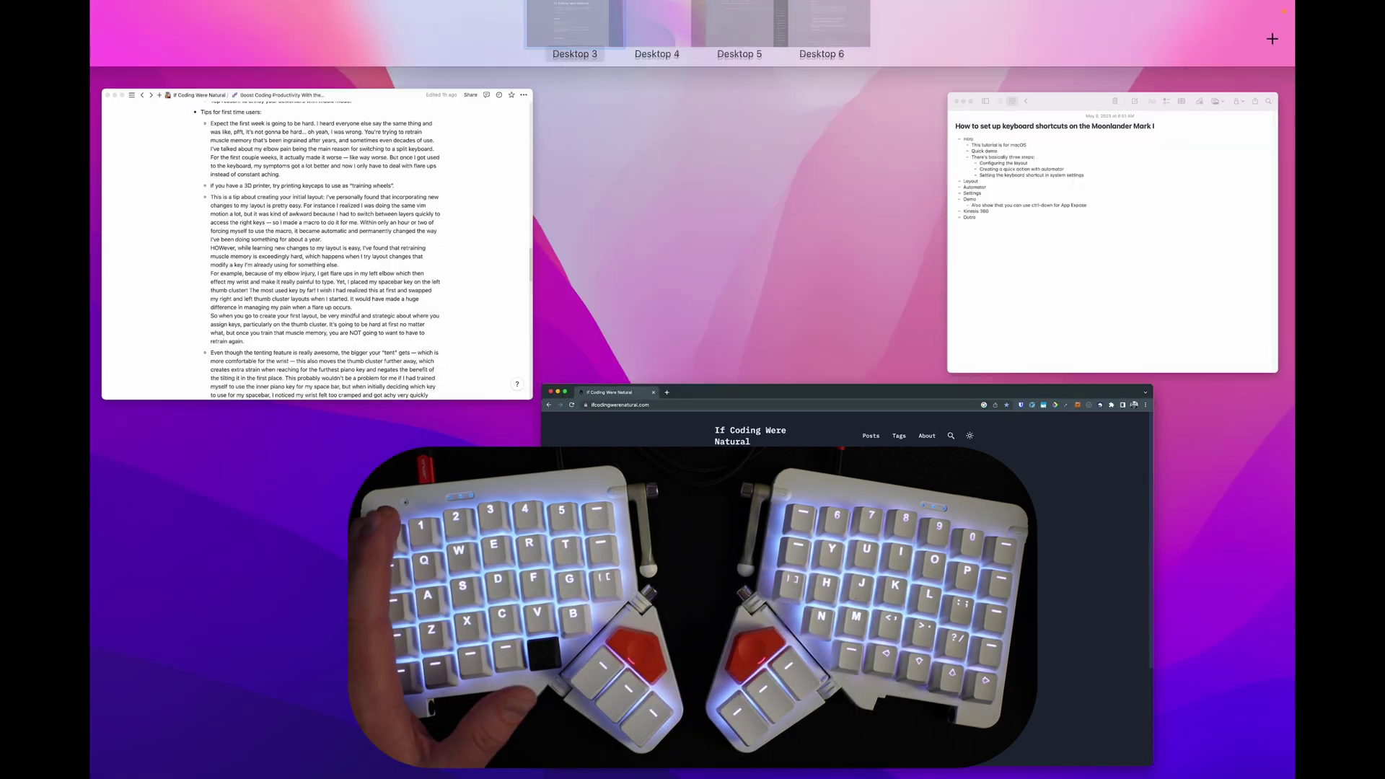
# Show the Mission Control overview of all desktops and windows, and close it again
pyautogui.hotkey('ctrl', 'Up')
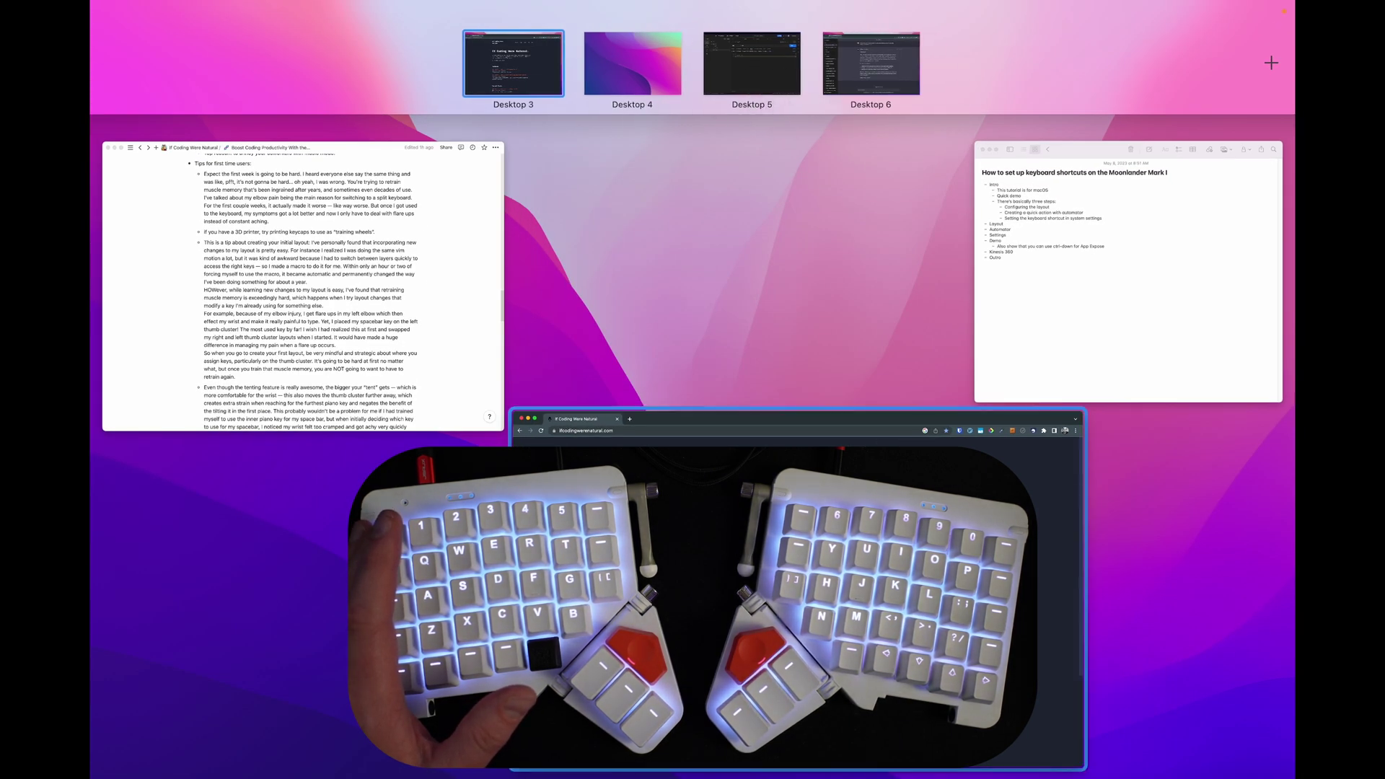
pyautogui.moveTo(870, 63)
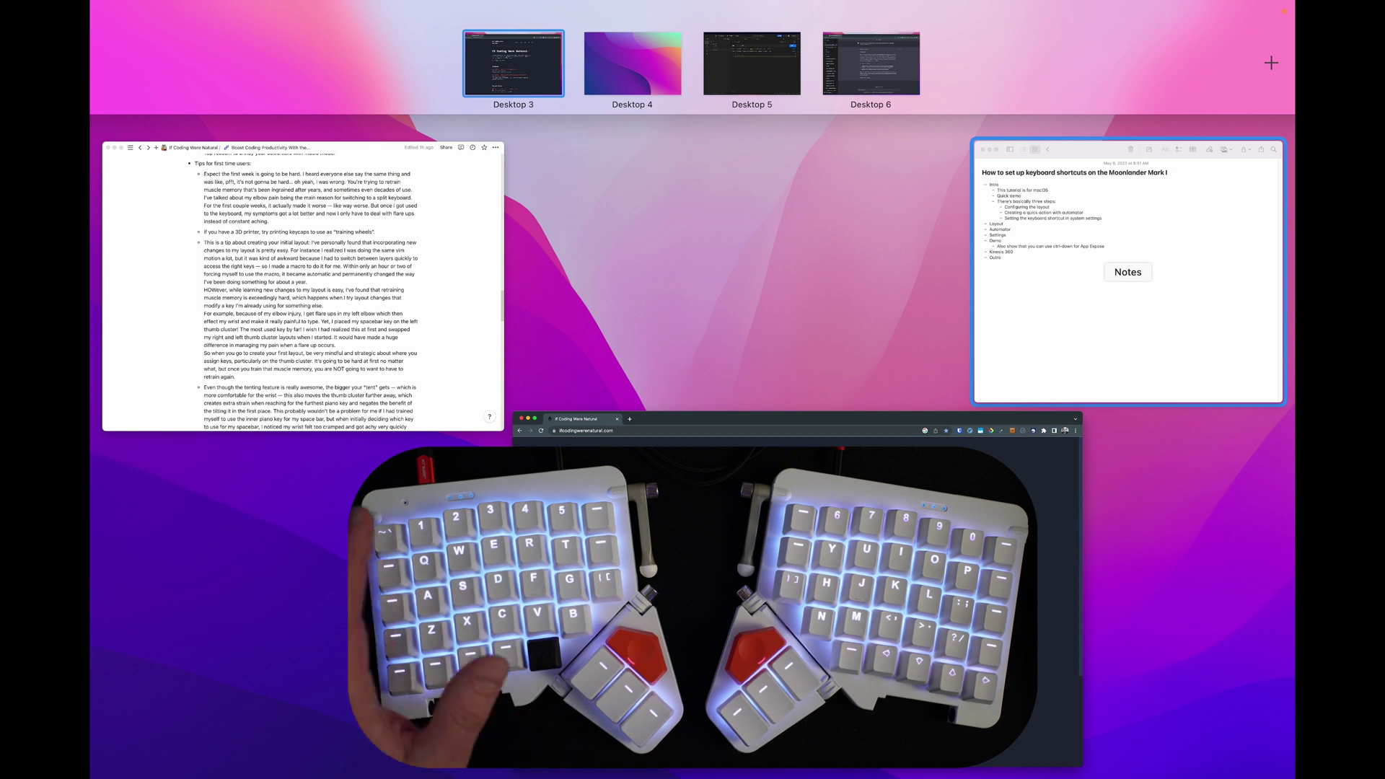
pyautogui.hotkey('ctrl', 'Down')
pyautogui.hotkey('ctrl', 'Down')
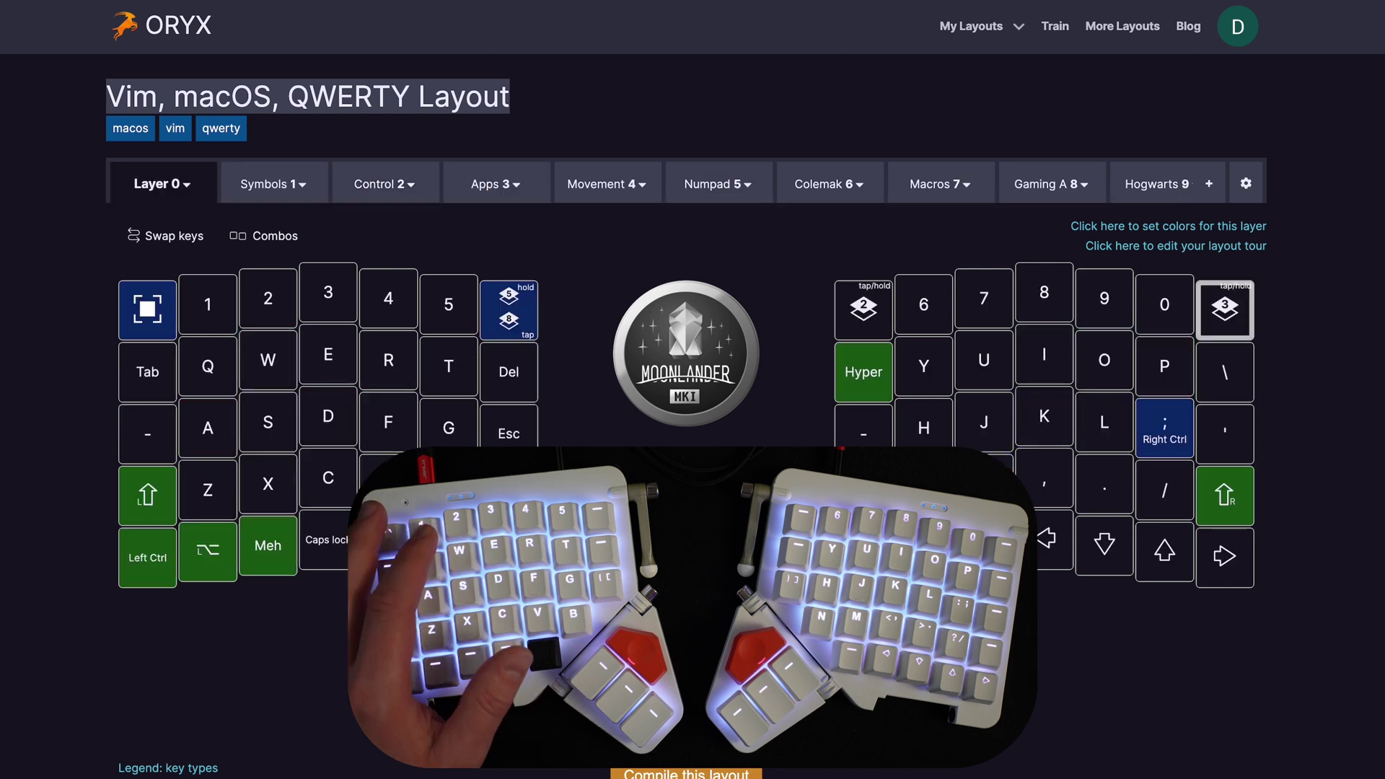
# Inspect the tap/hold assignment of the key on Layer 0 that toggles Layer 3 (Apps)
pyautogui.click(1224, 310)
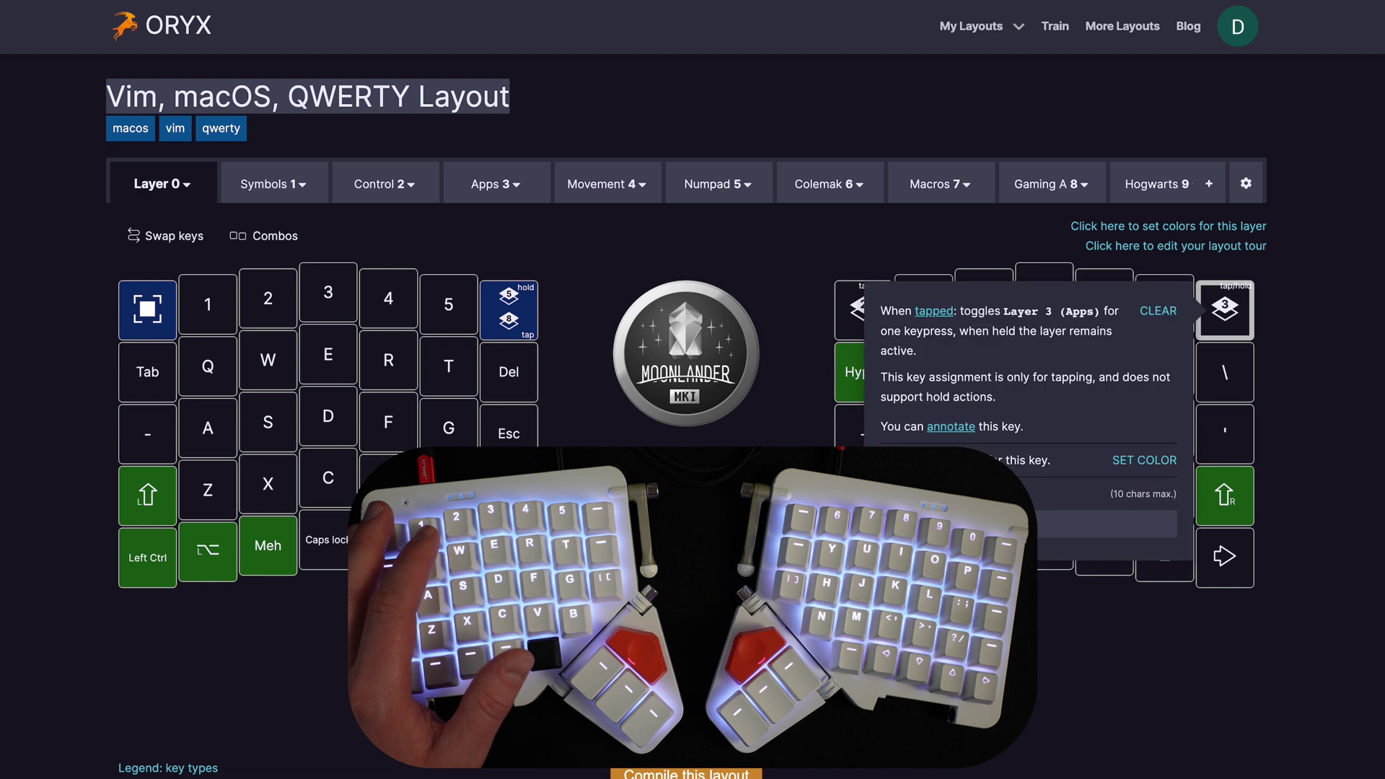
pyautogui.moveTo(1000, 312); pyautogui.dragTo(953, 331)
pyautogui.click(1075, 330)
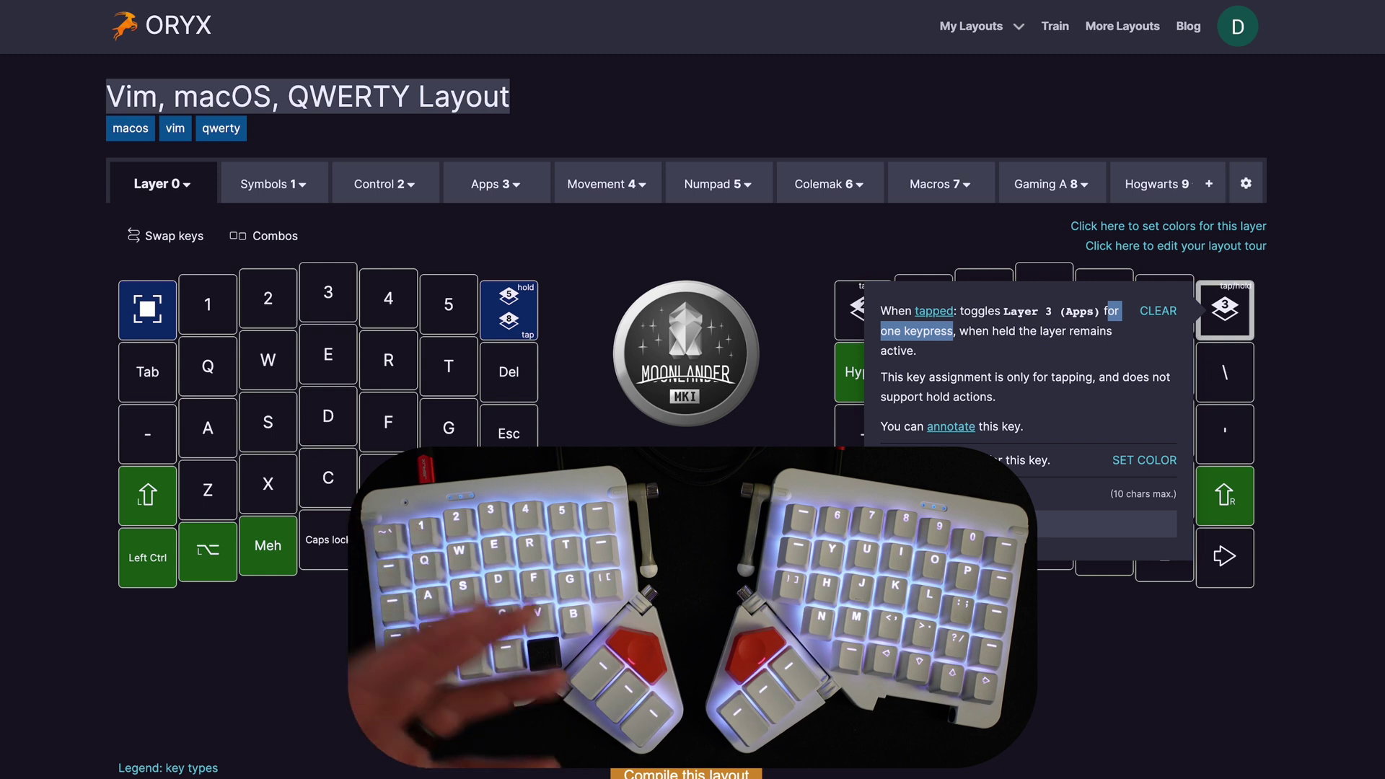
pyautogui.press('Escape')
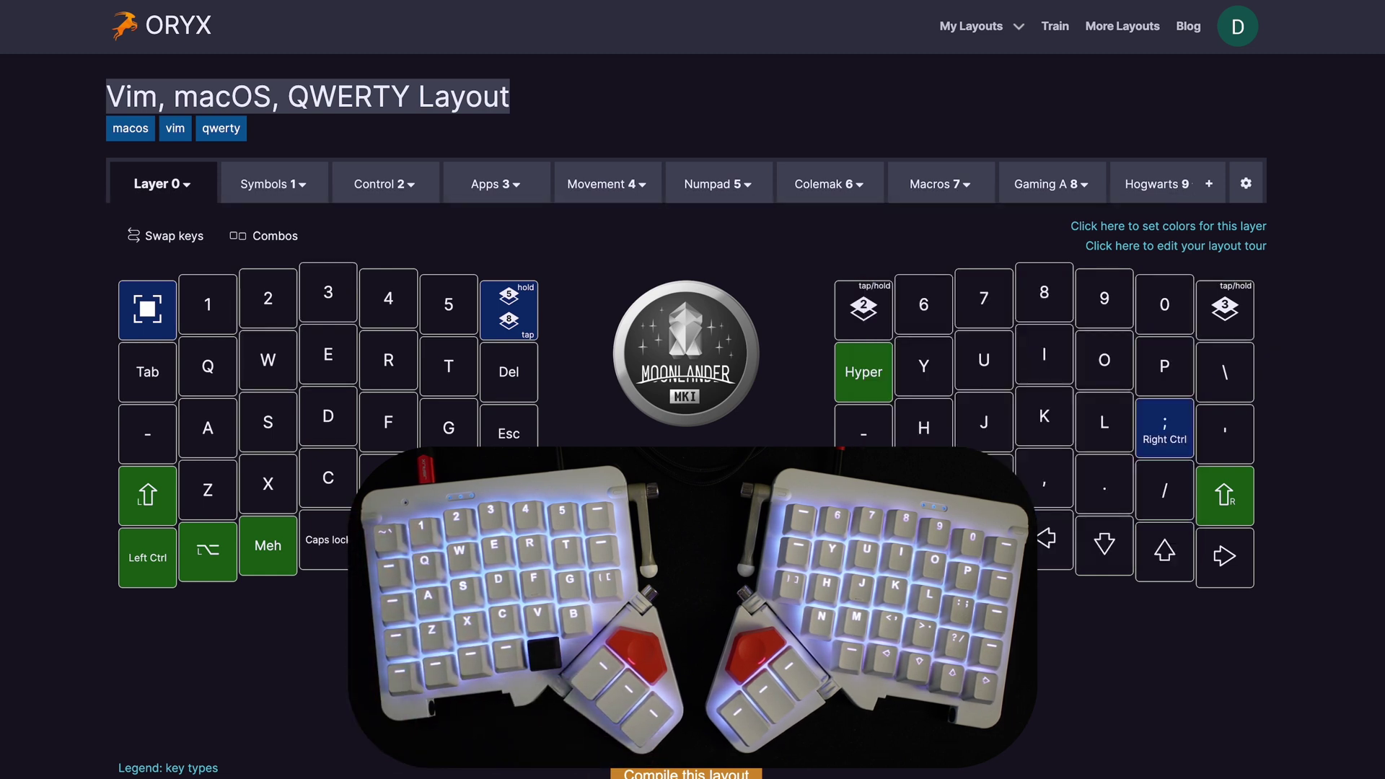
# On the Apps layer, examine the modifier shortcuts assigned to the I and Y keys
pyautogui.click(496, 184)
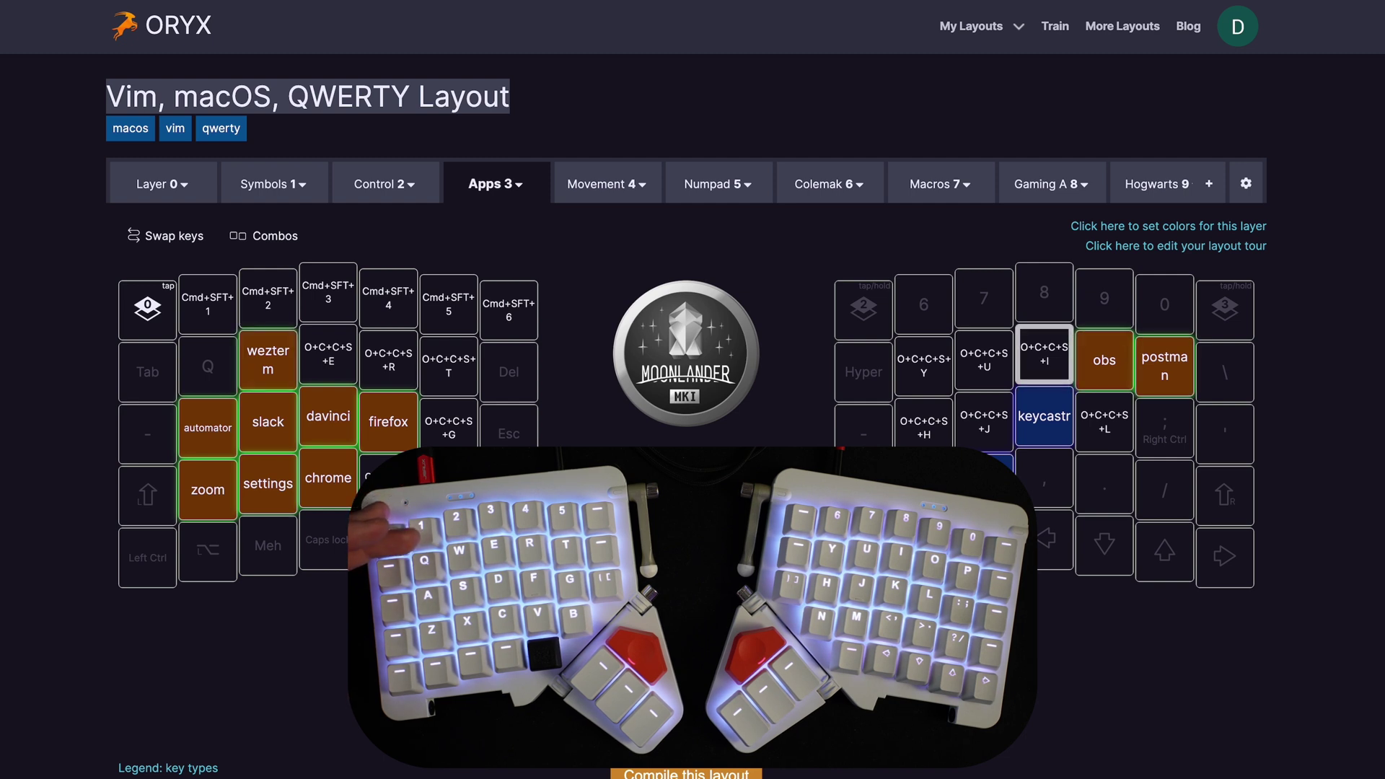
pyautogui.click(1043, 356)
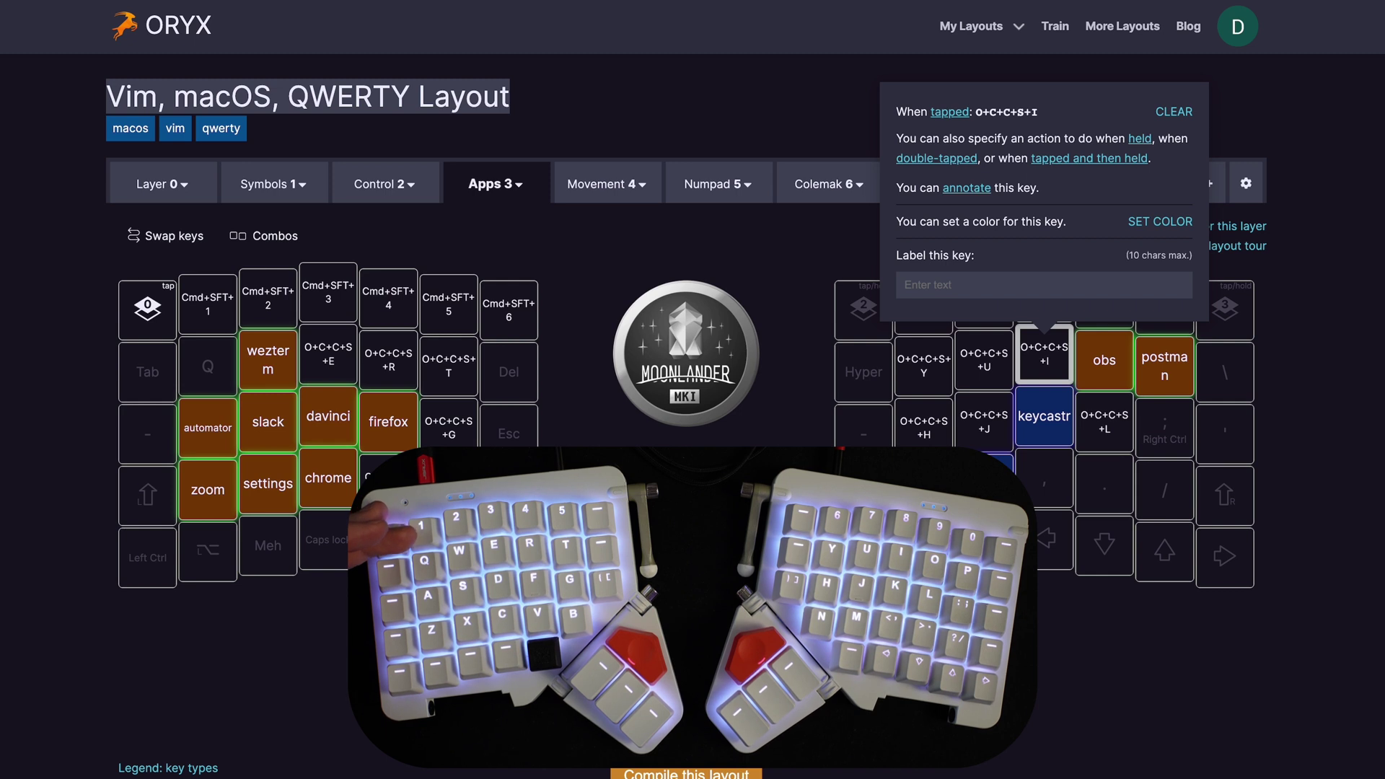
pyautogui.press('Left')
pyautogui.press('Left')
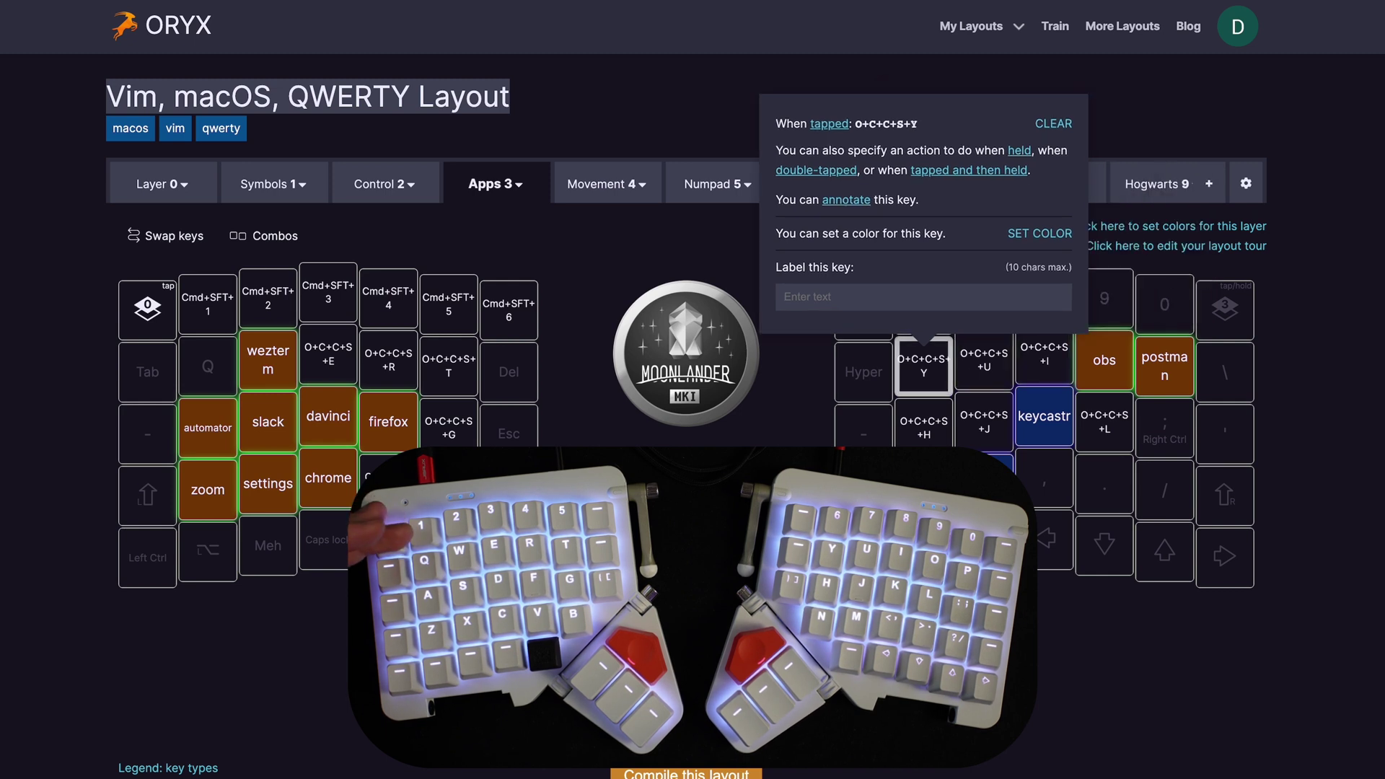
pyautogui.moveTo(855, 124); pyautogui.dragTo(911, 124)
pyautogui.click(911, 124)
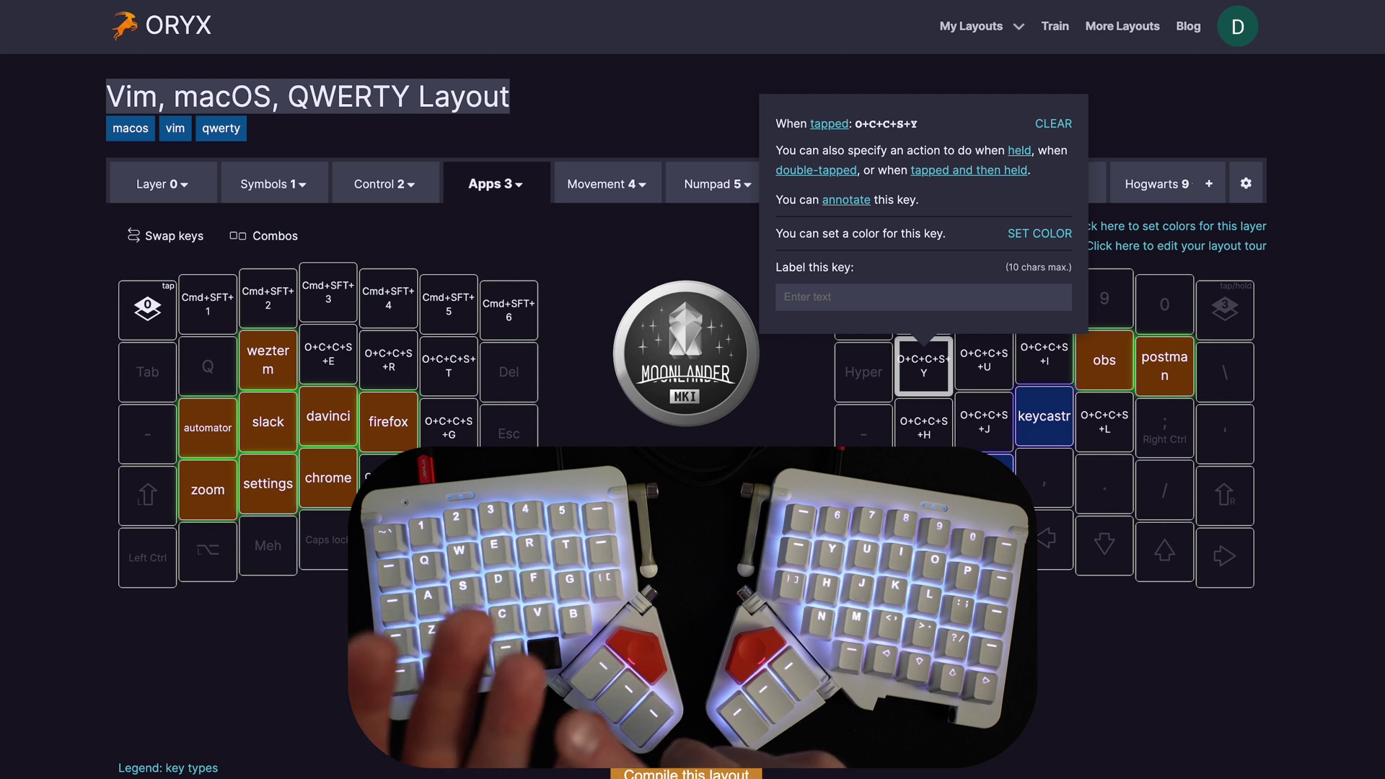
pyautogui.press('Escape')
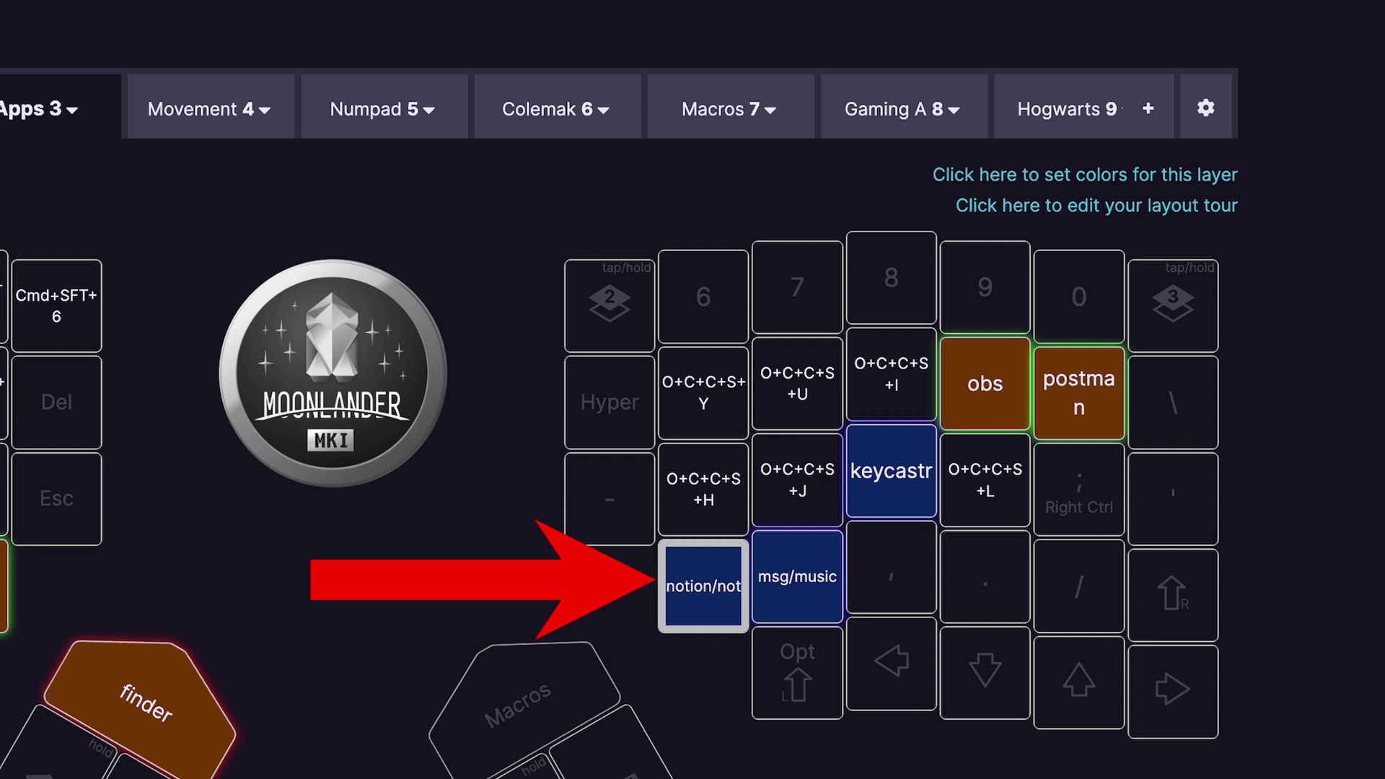
# Examine the notion/not and msg/music keys' tap and double-tap assignments, and try the Apps layer's U shortcut
pyautogui.click(703, 586)
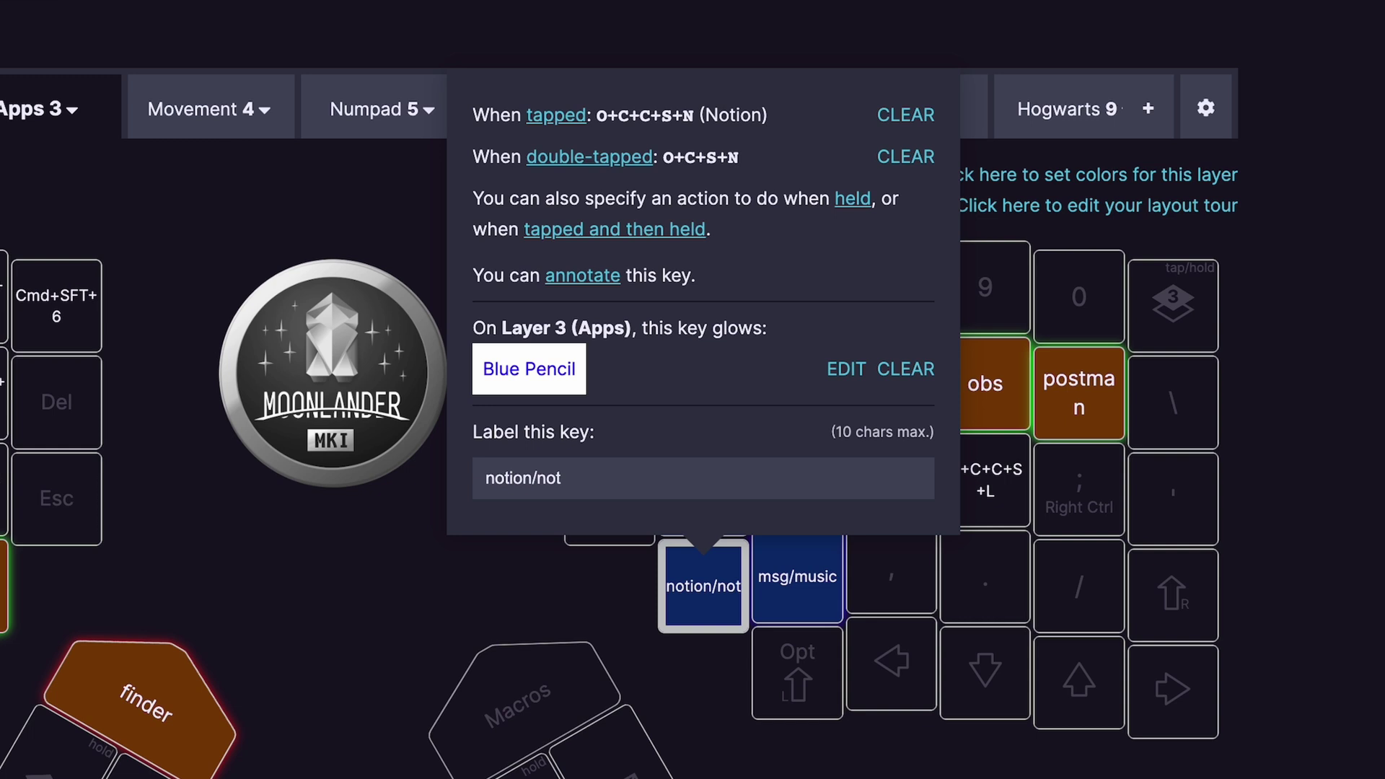
pyautogui.click(796, 577)
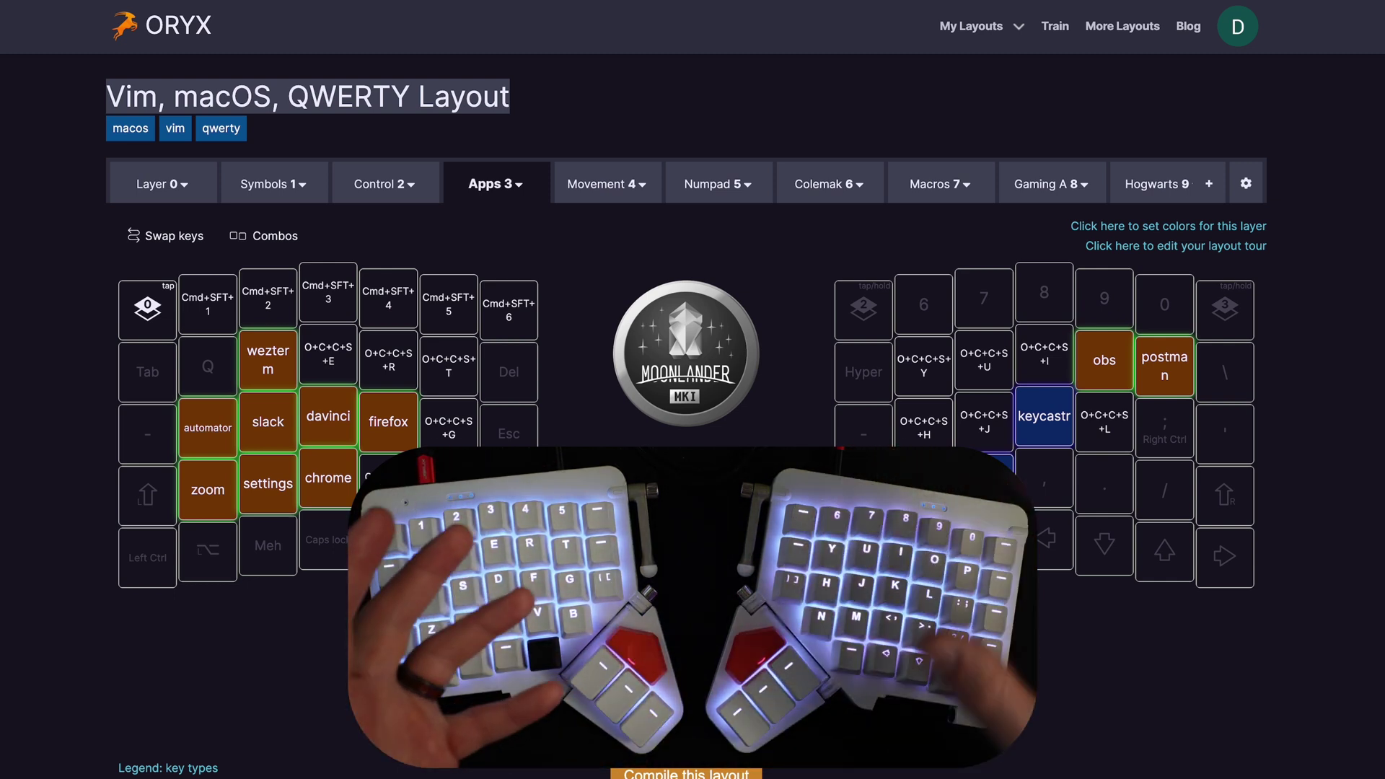
pyautogui.press('ctrl+alt+shift+super+u')
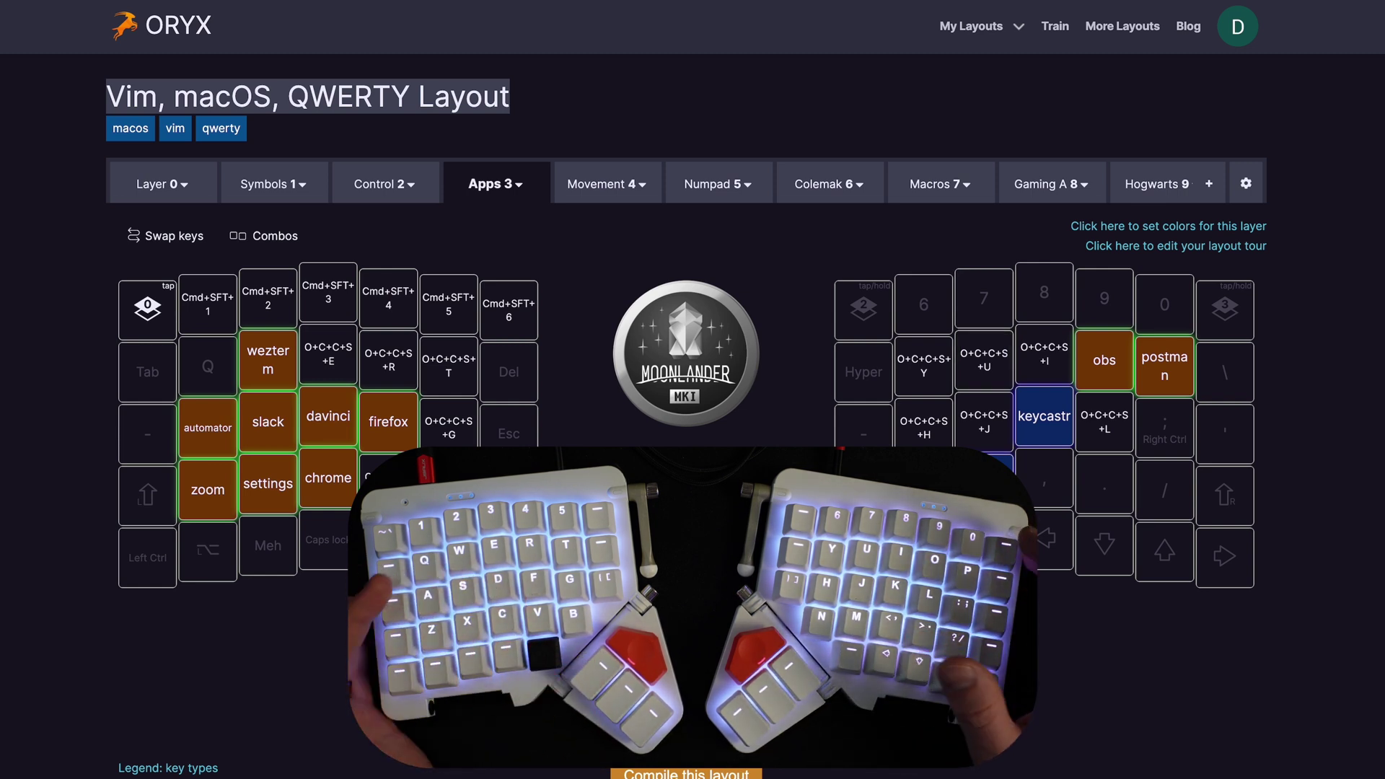
# Switch to Automator and create a Quick Action containing the Launch Application action
pyautogui.press('ctrl+alt+shift+super+a')
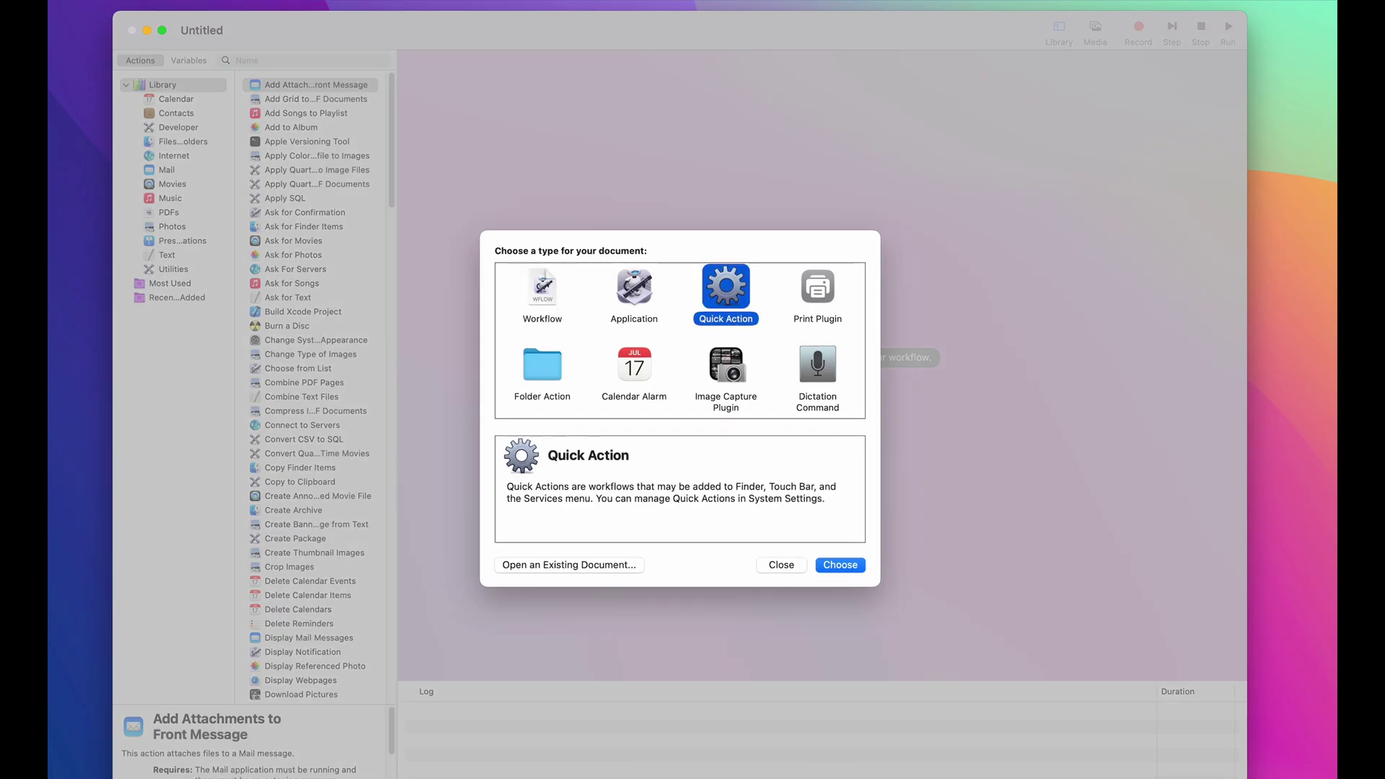
pyautogui.press('Return')
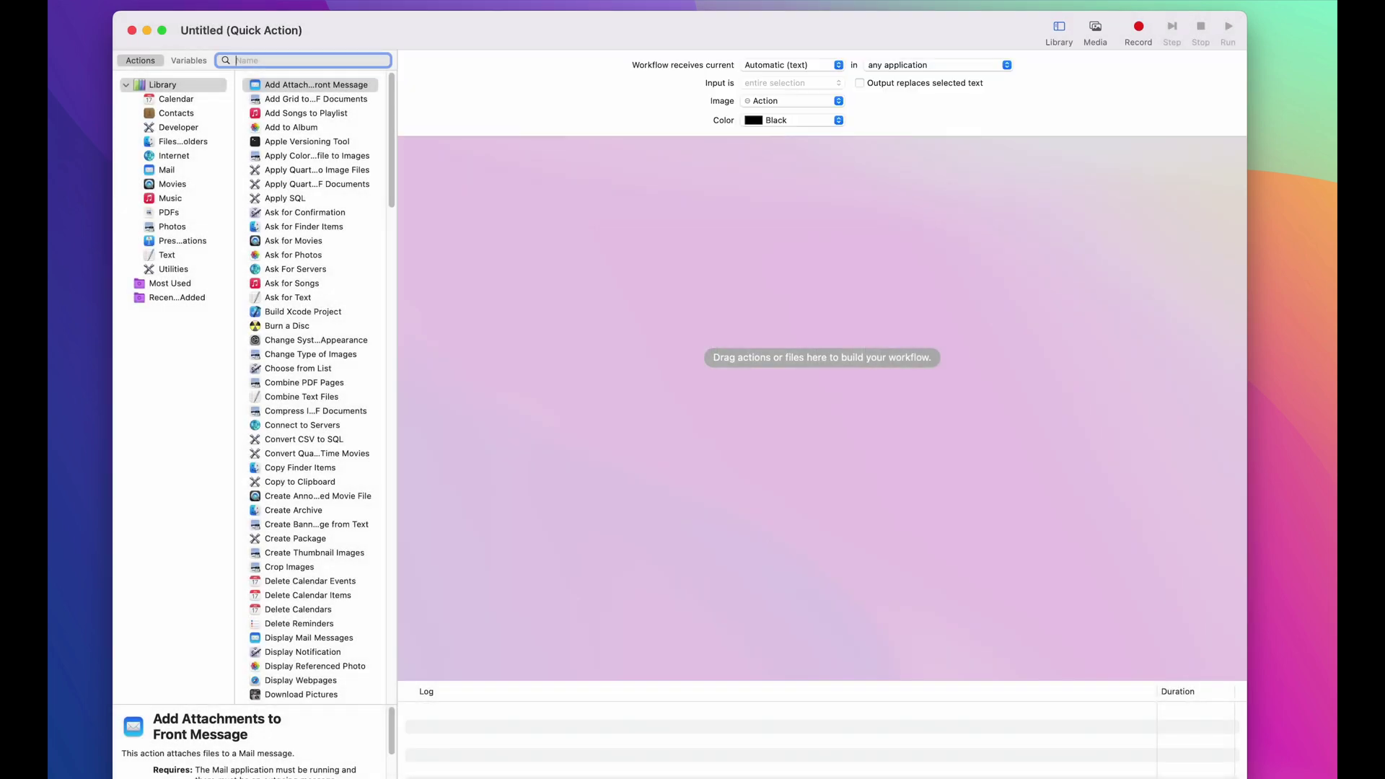
pyautogui.write('lau')
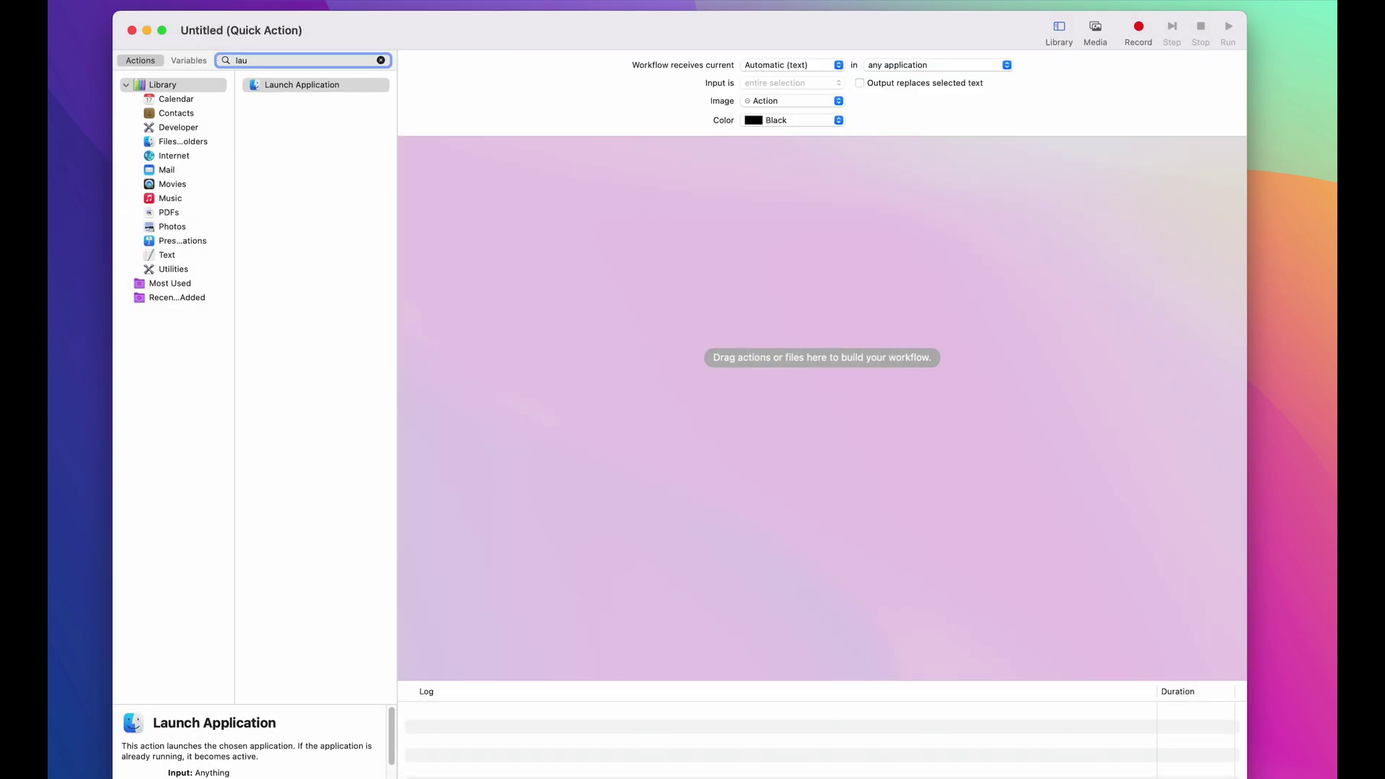
pyautogui.doubleClick(301, 85)
# Set the Launch Application action to open Ultimaker Cura.app from the Applications folder
pyautogui.click(471, 181)
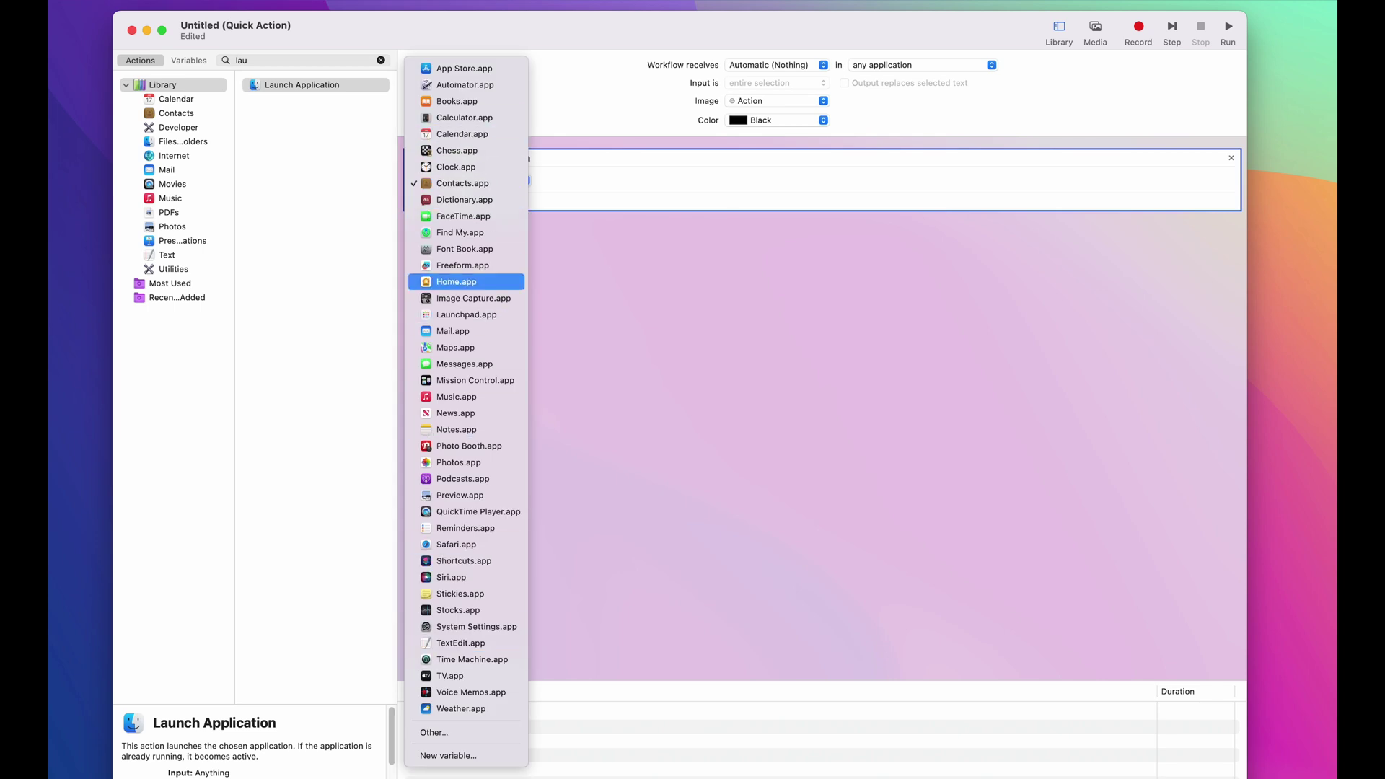
pyautogui.click(466, 733)
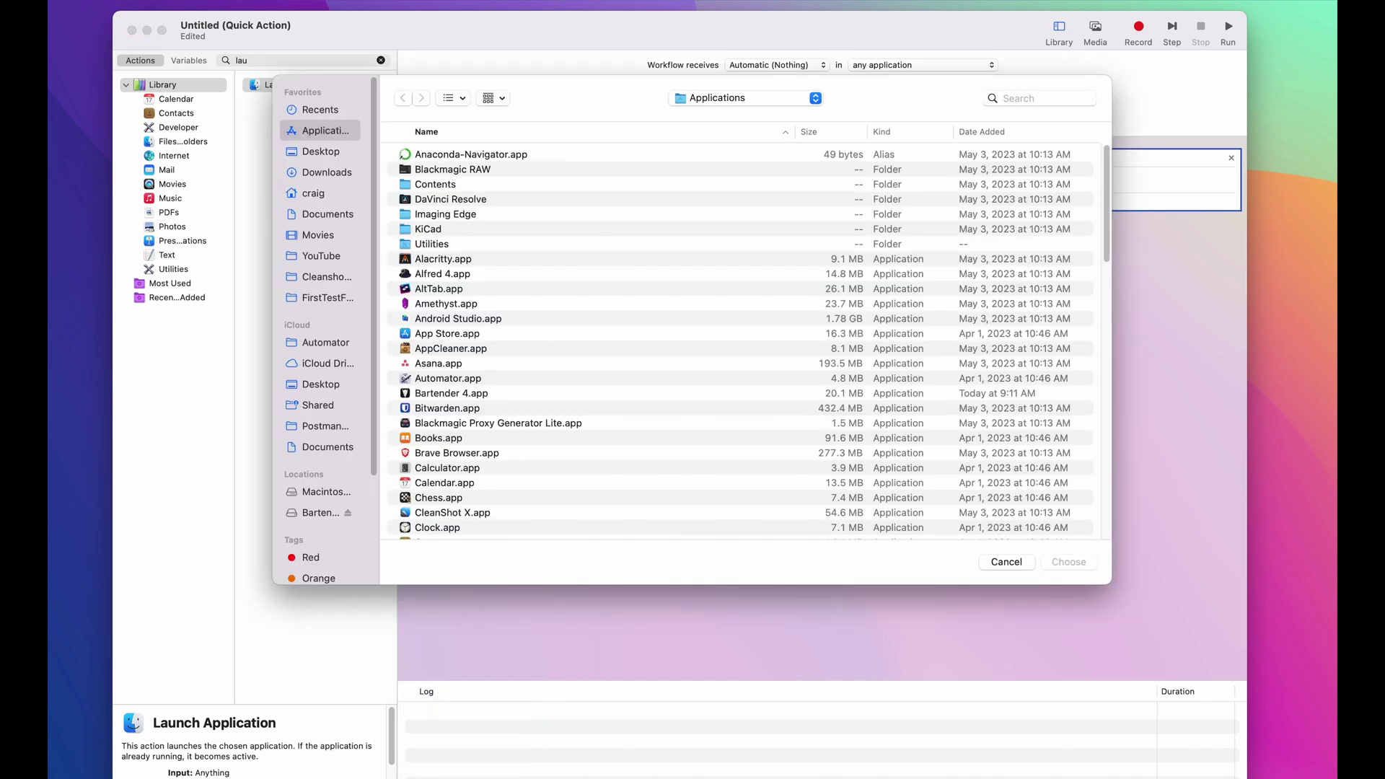
pyautogui.scroll(-20, 740, 342)
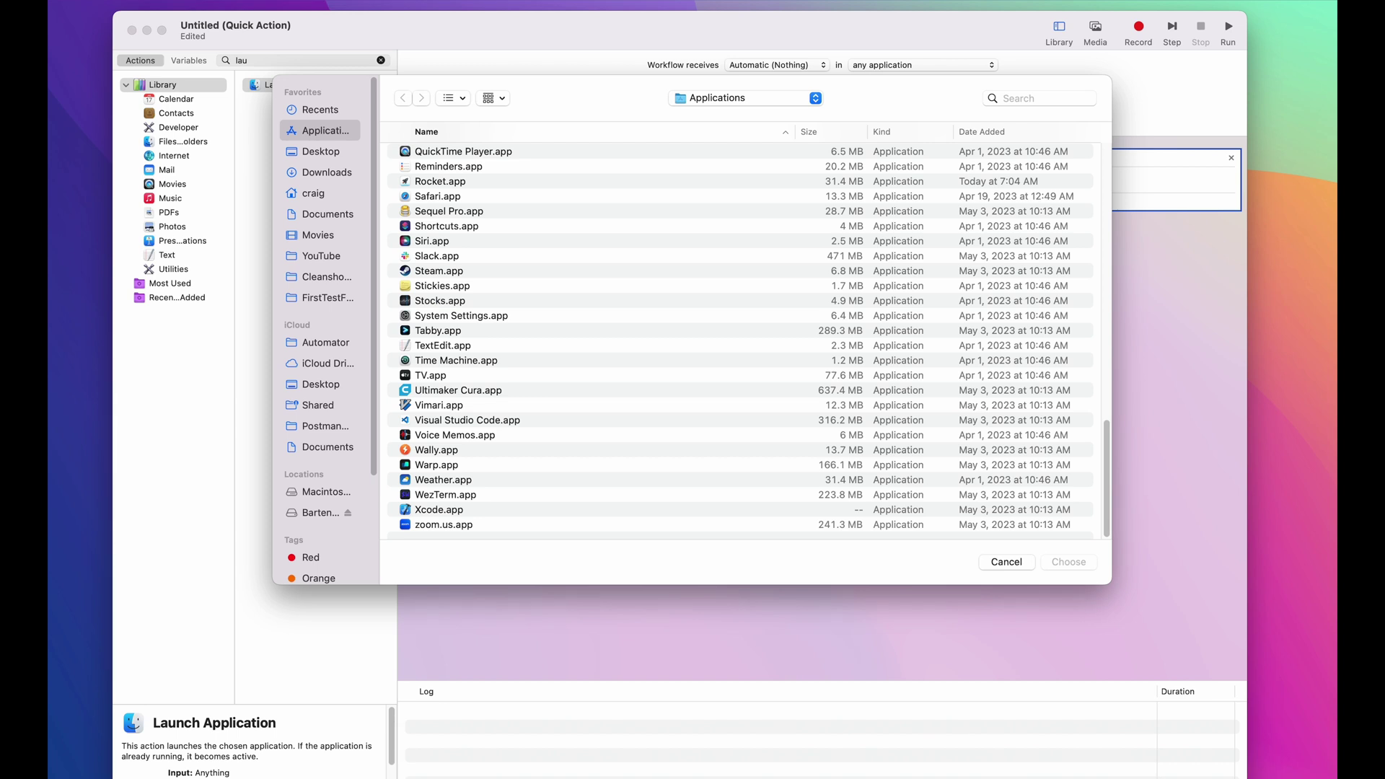
pyautogui.click(459, 391)
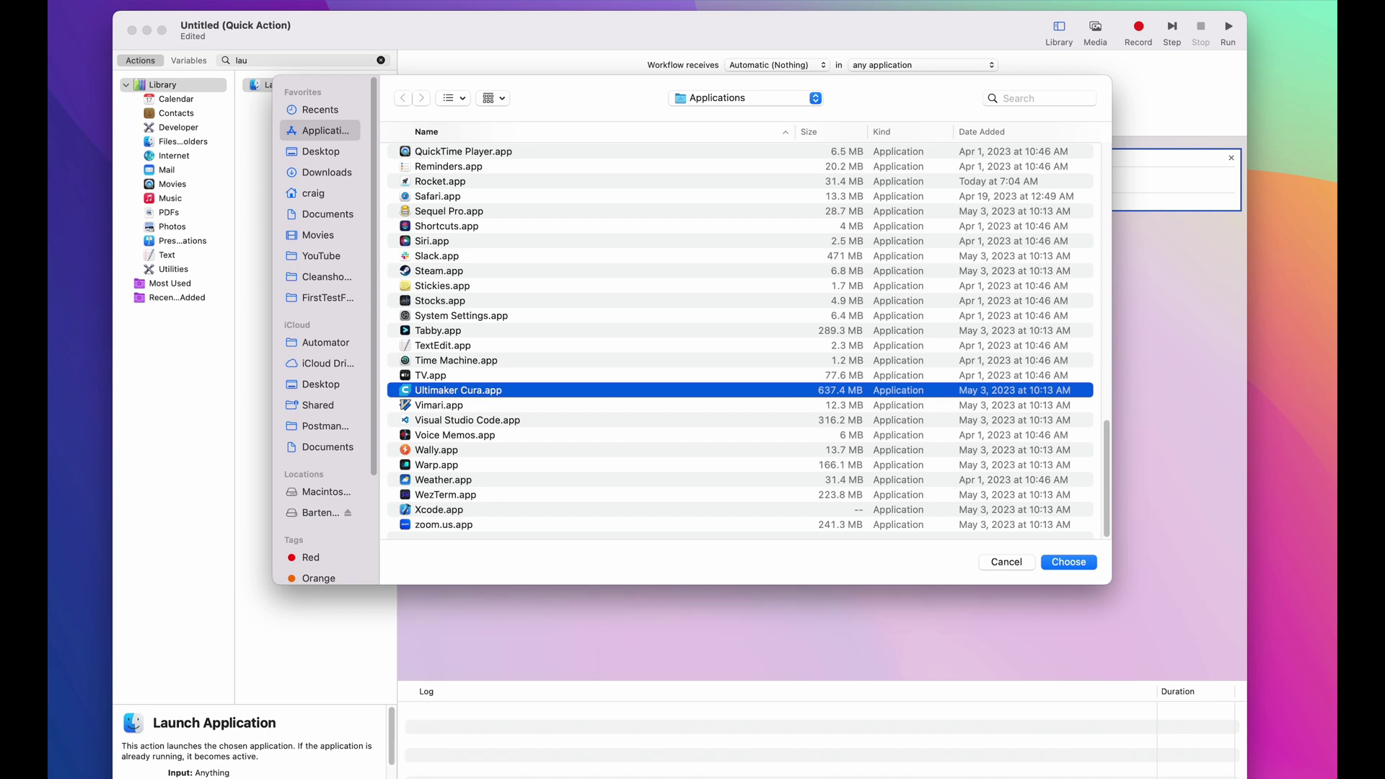
pyautogui.press('Return')
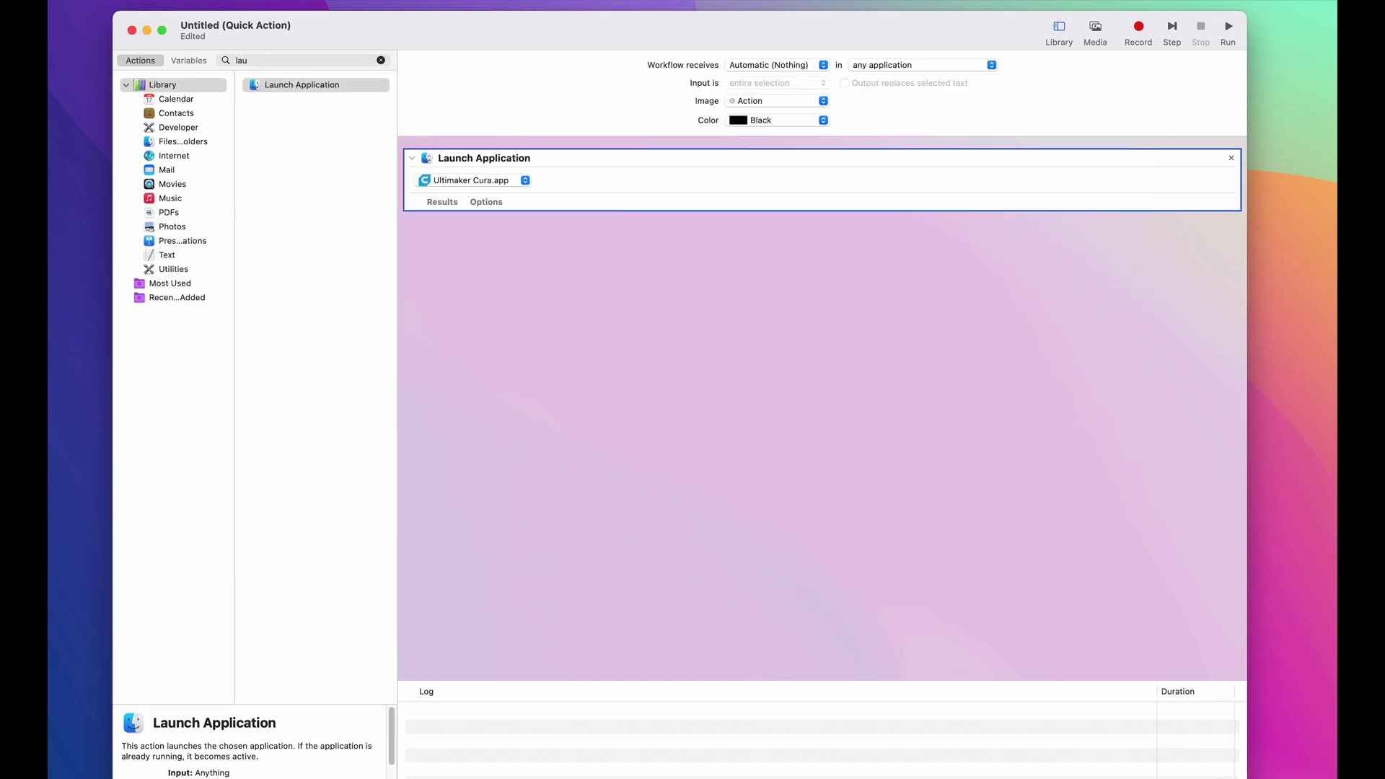
pyautogui.click(822, 404)
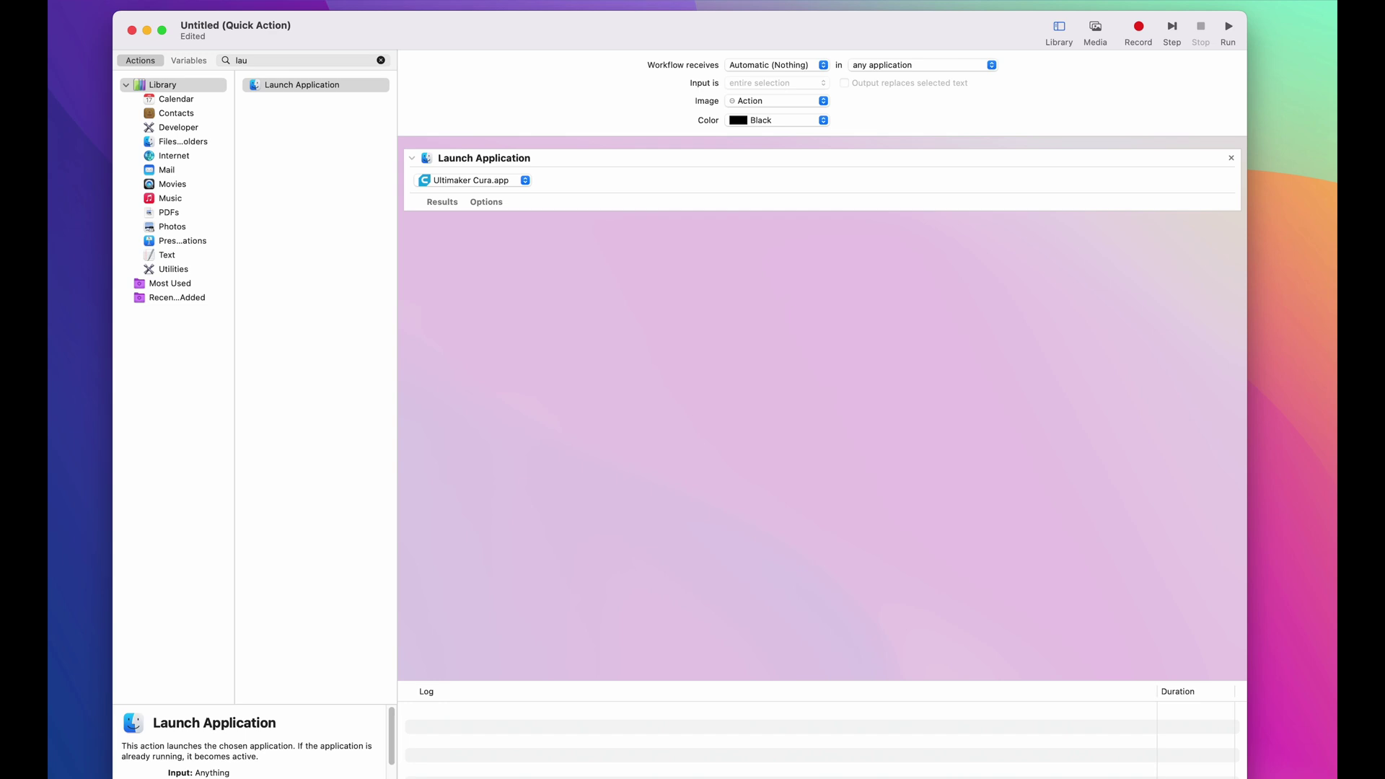
# Set the workflow to receive no input and save the quick action as "Launch Ultimaker"
pyautogui.click(777, 65)
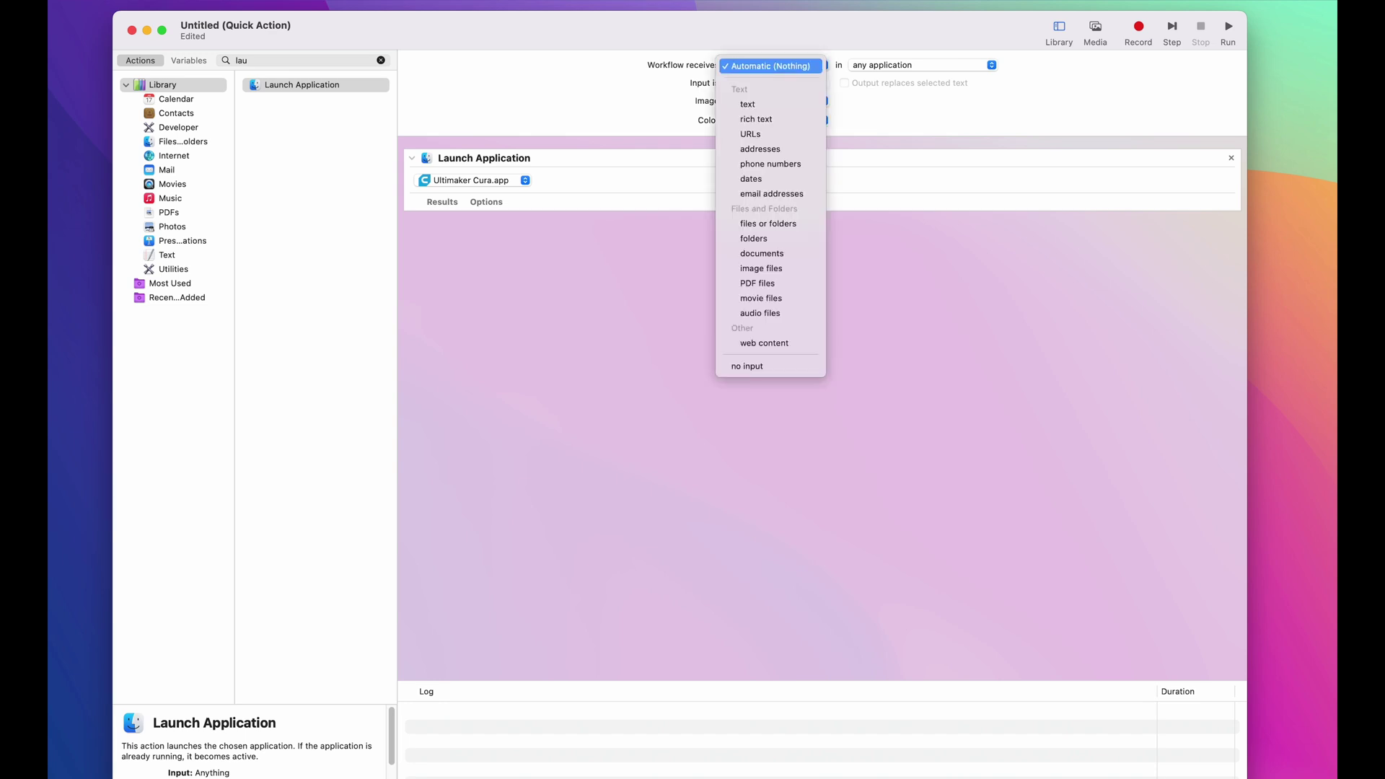
pyautogui.click(770, 365)
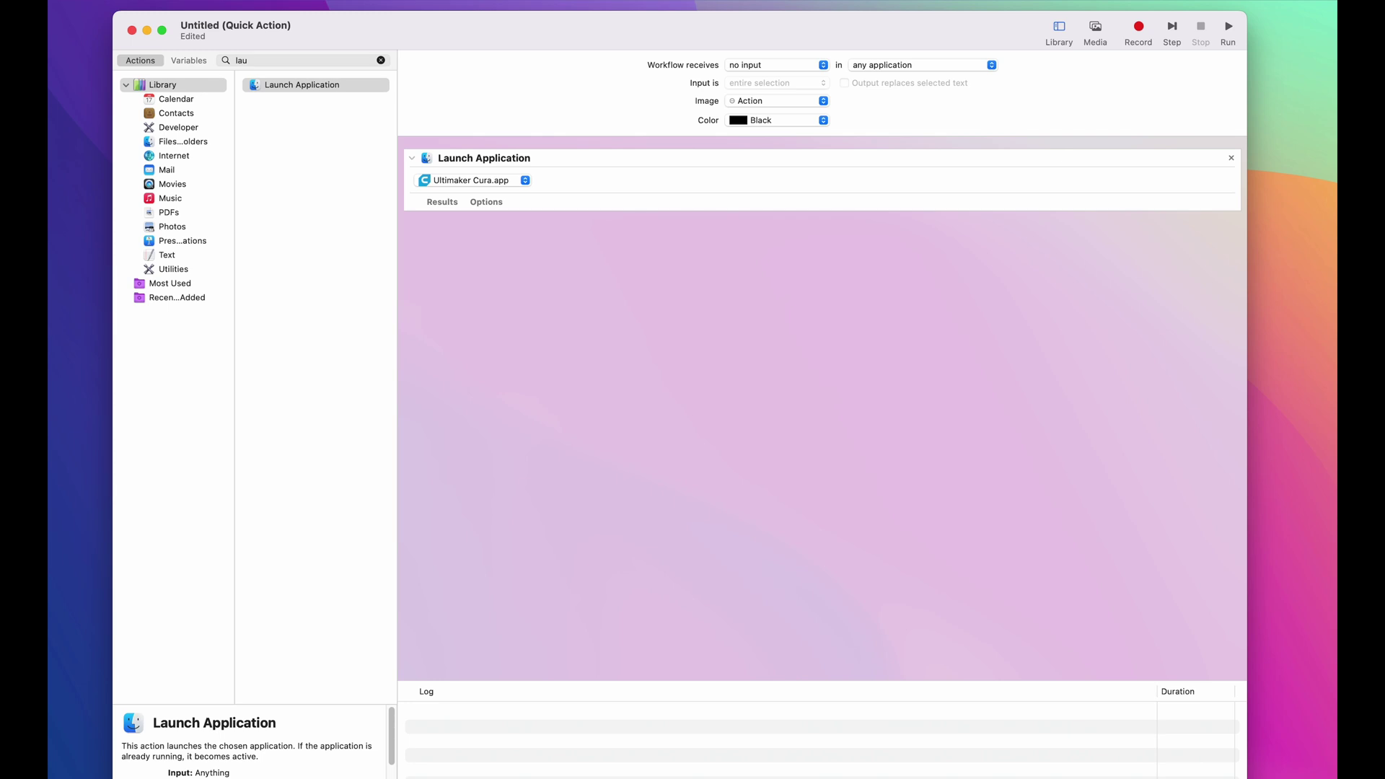
pyautogui.press('super+s')
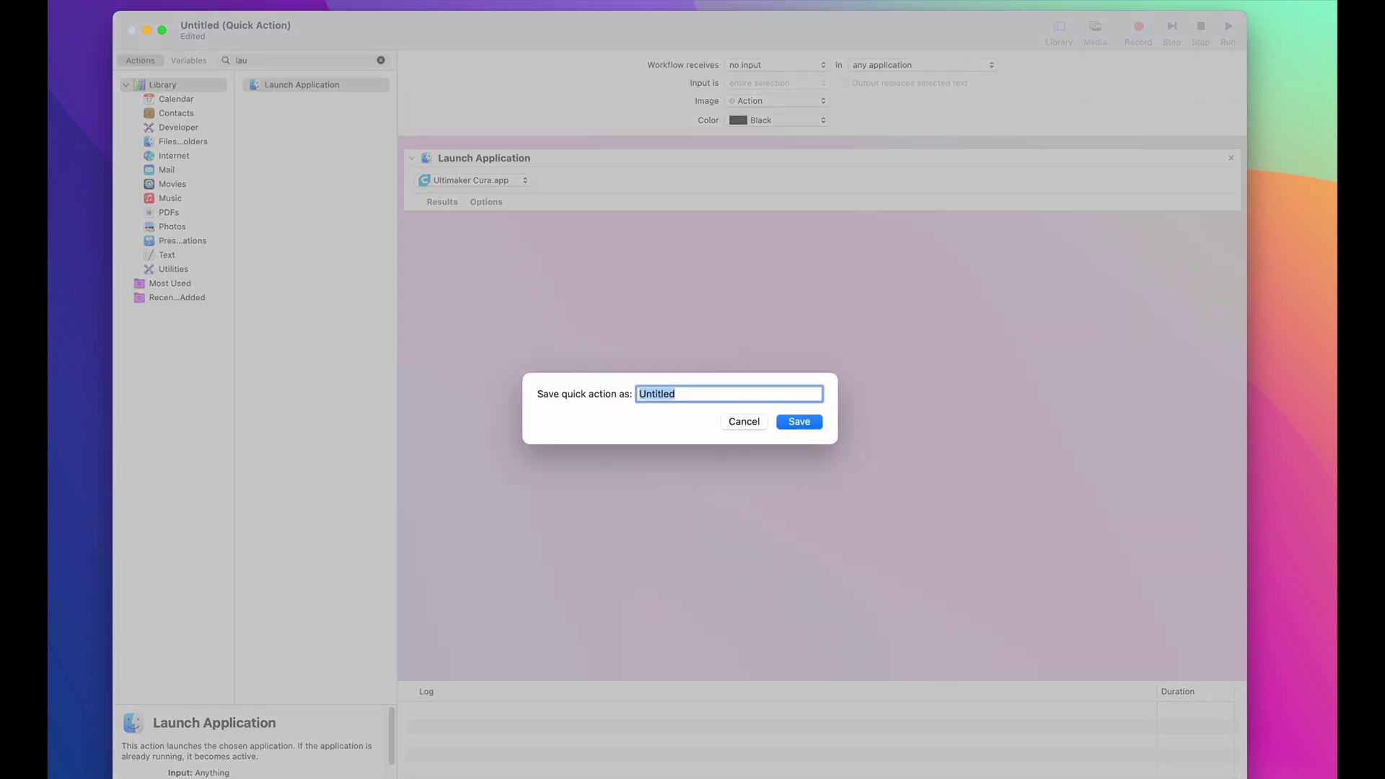
pyautogui.write('Launch Ultimaker')
pyautogui.press('Return')
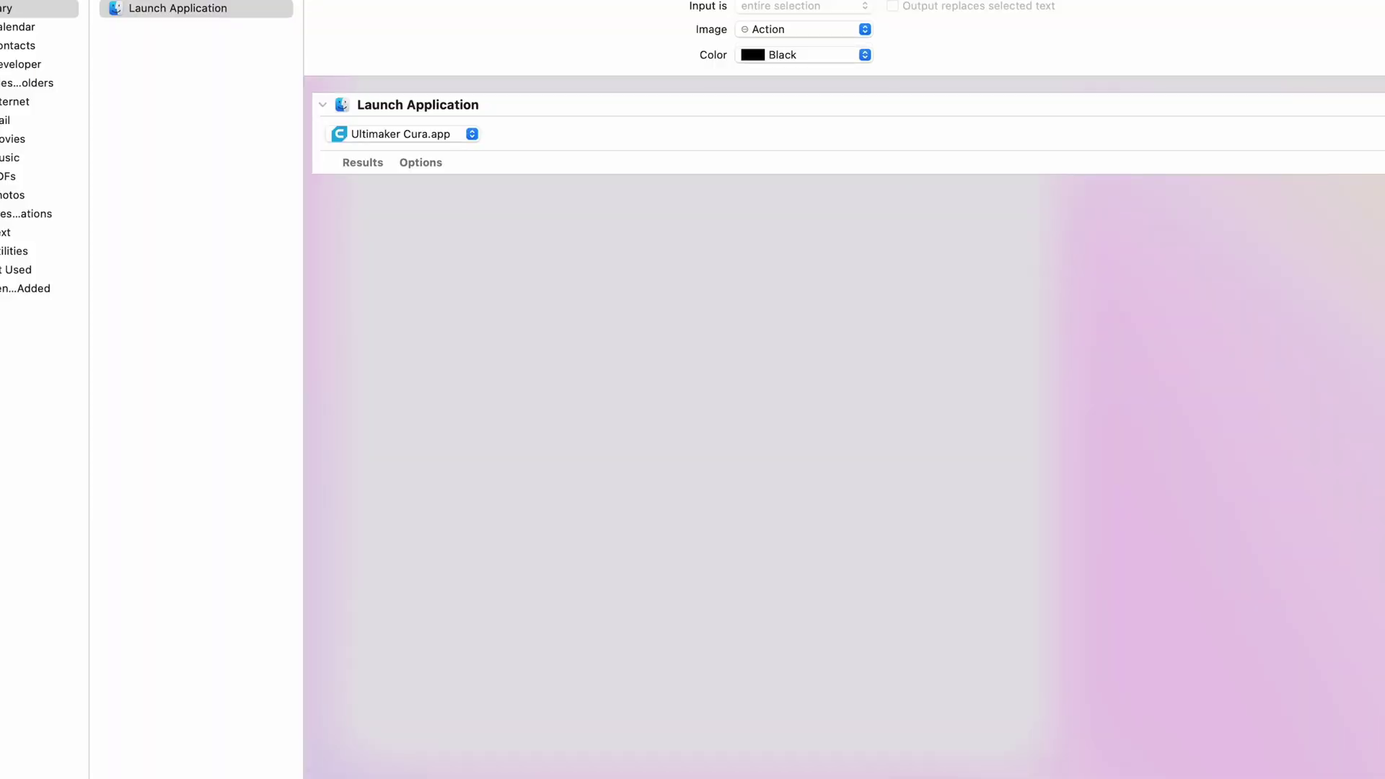
# Switch to System Settings and examine the launch shortcuts assigned to the General services in the keyboard shortcut settings
pyautogui.scroll(-10, 447, 433)
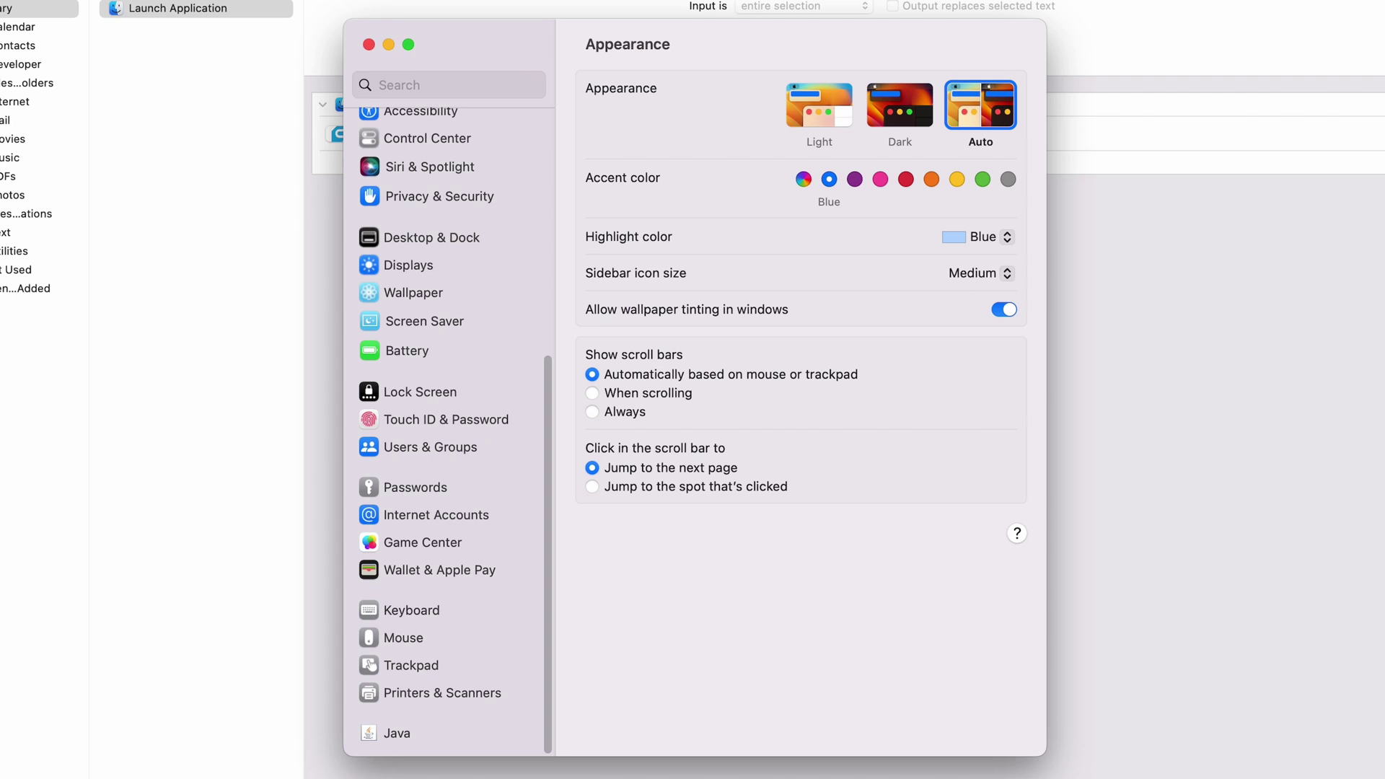
pyautogui.click(441, 610)
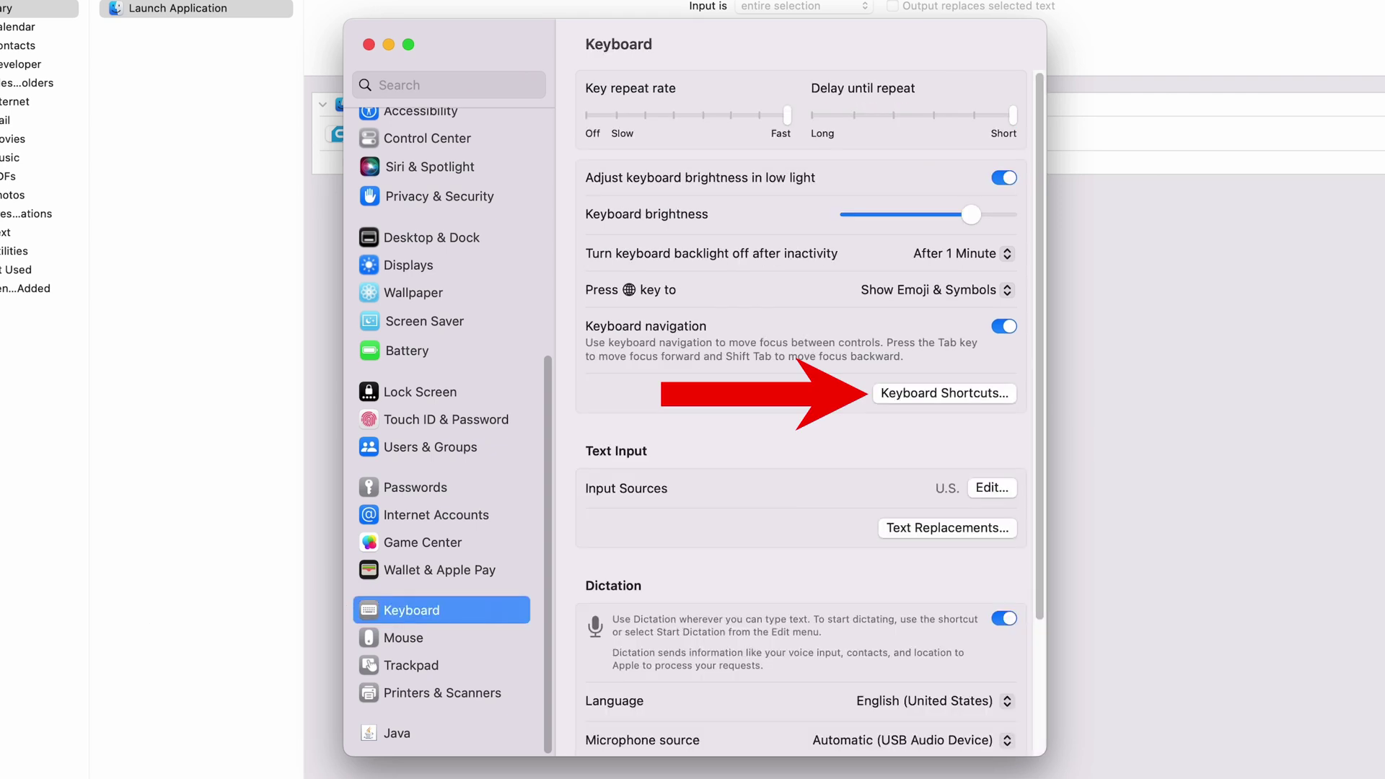
pyautogui.click(944, 393)
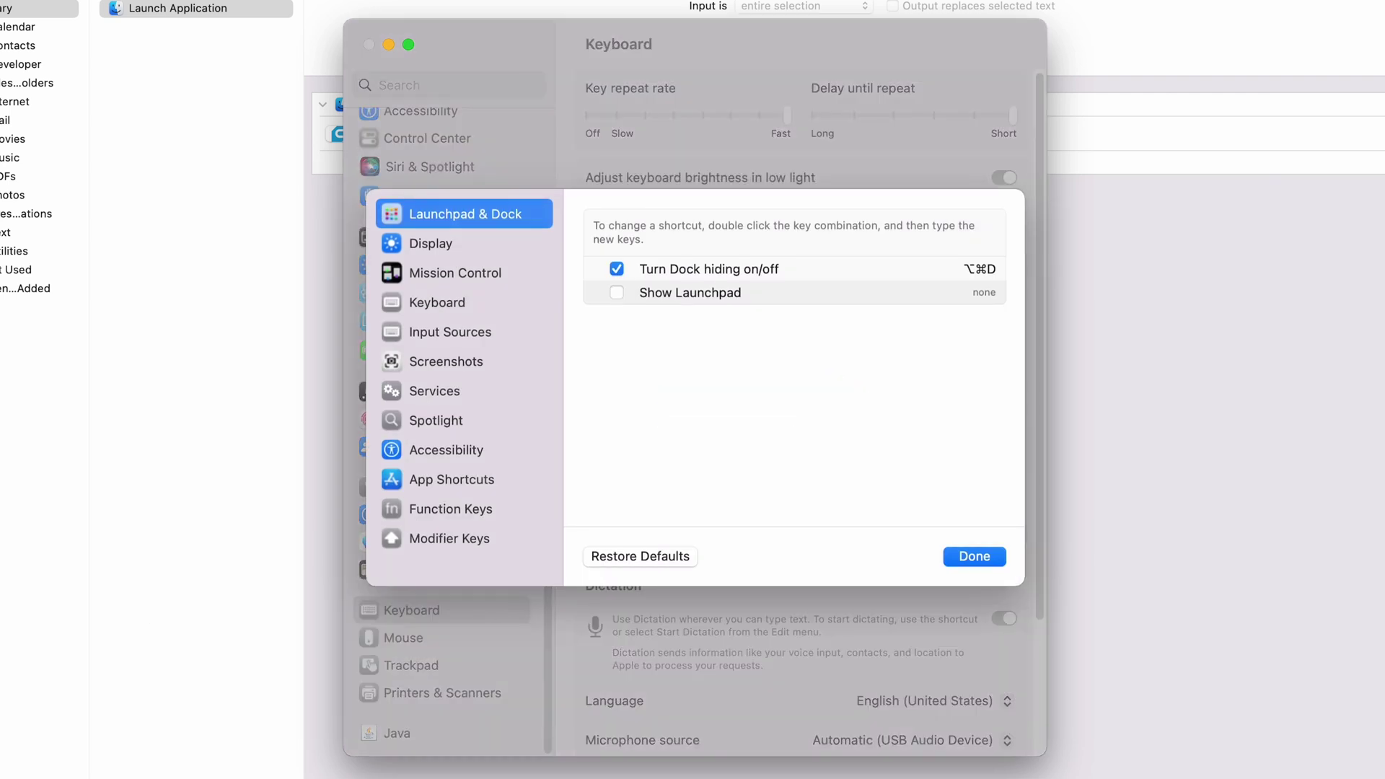
pyautogui.click(463, 390)
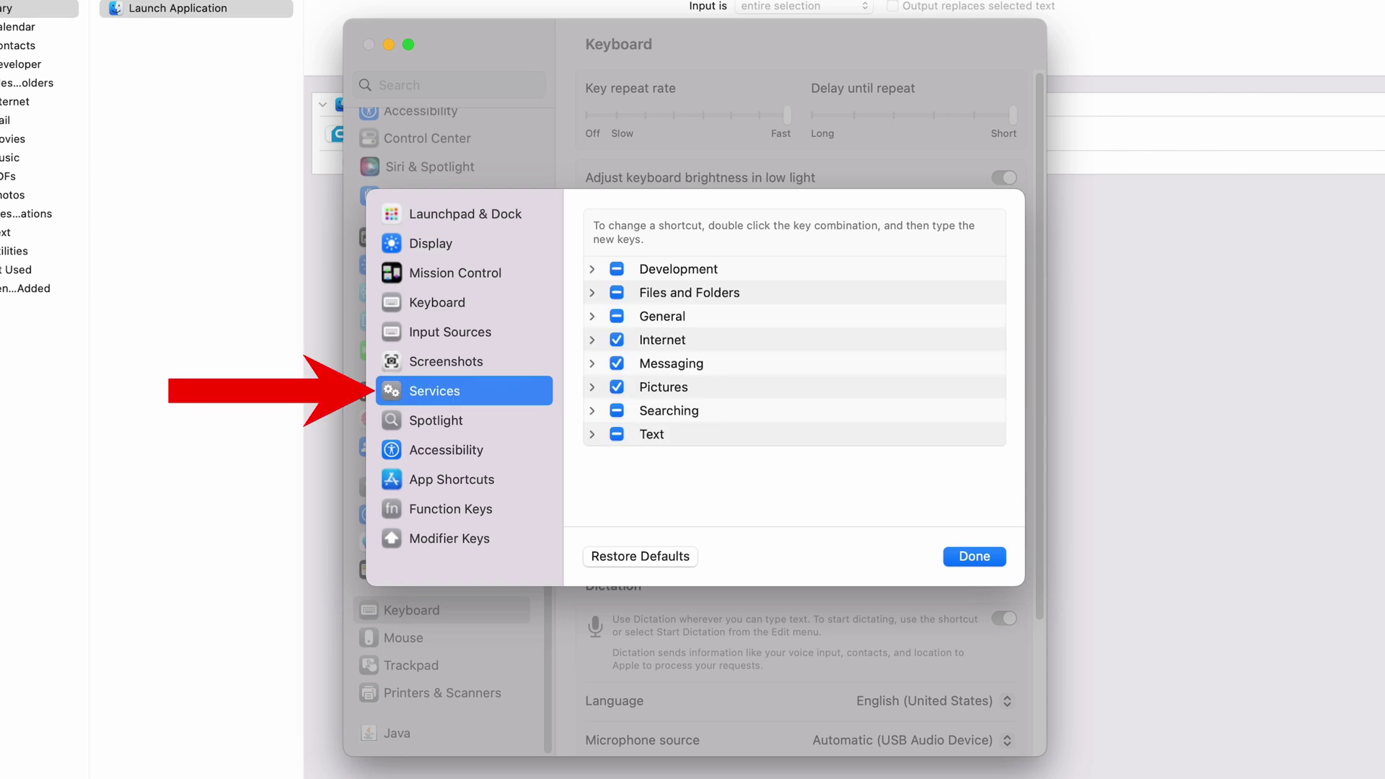
pyautogui.click(592, 317)
pyautogui.scroll(-4, 794, 360)
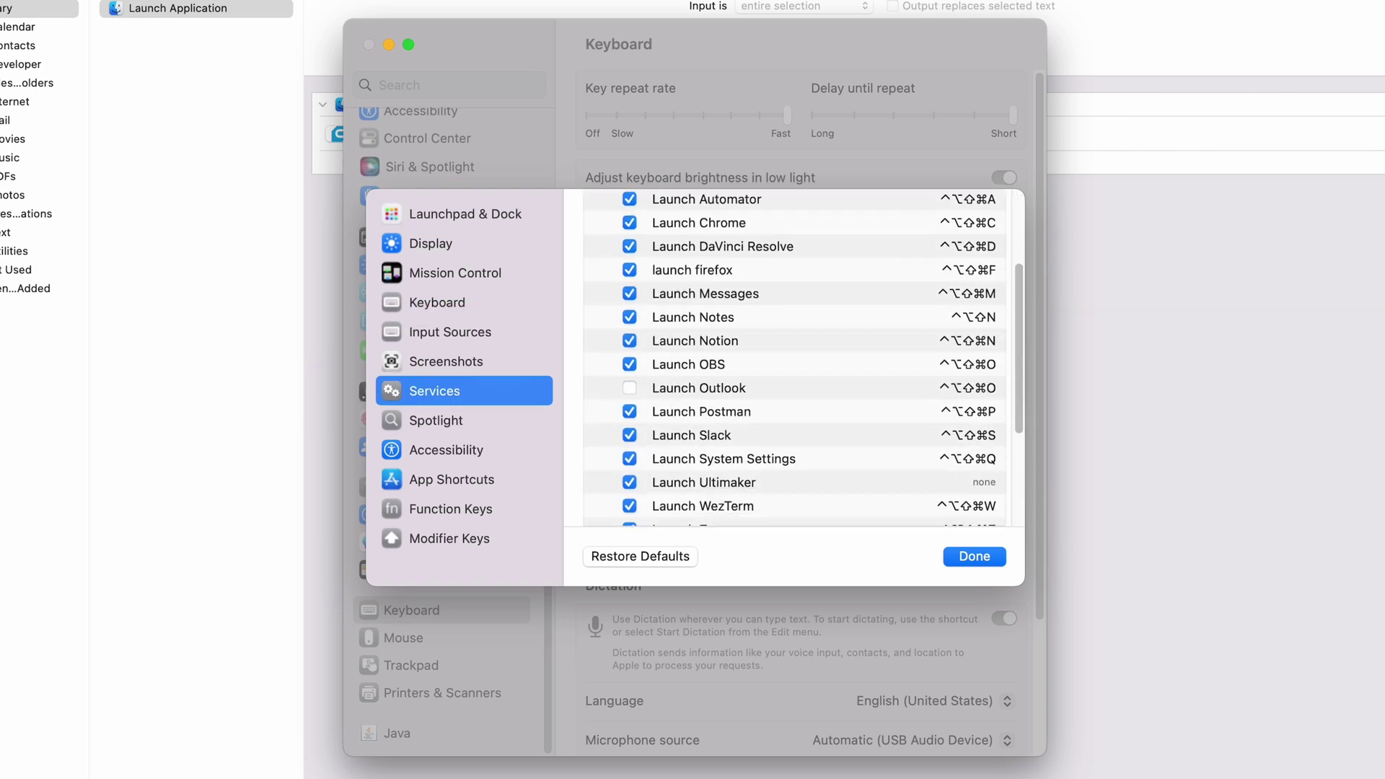
pyautogui.scroll(-2, 793, 360)
pyautogui.scroll(6, 793, 361)
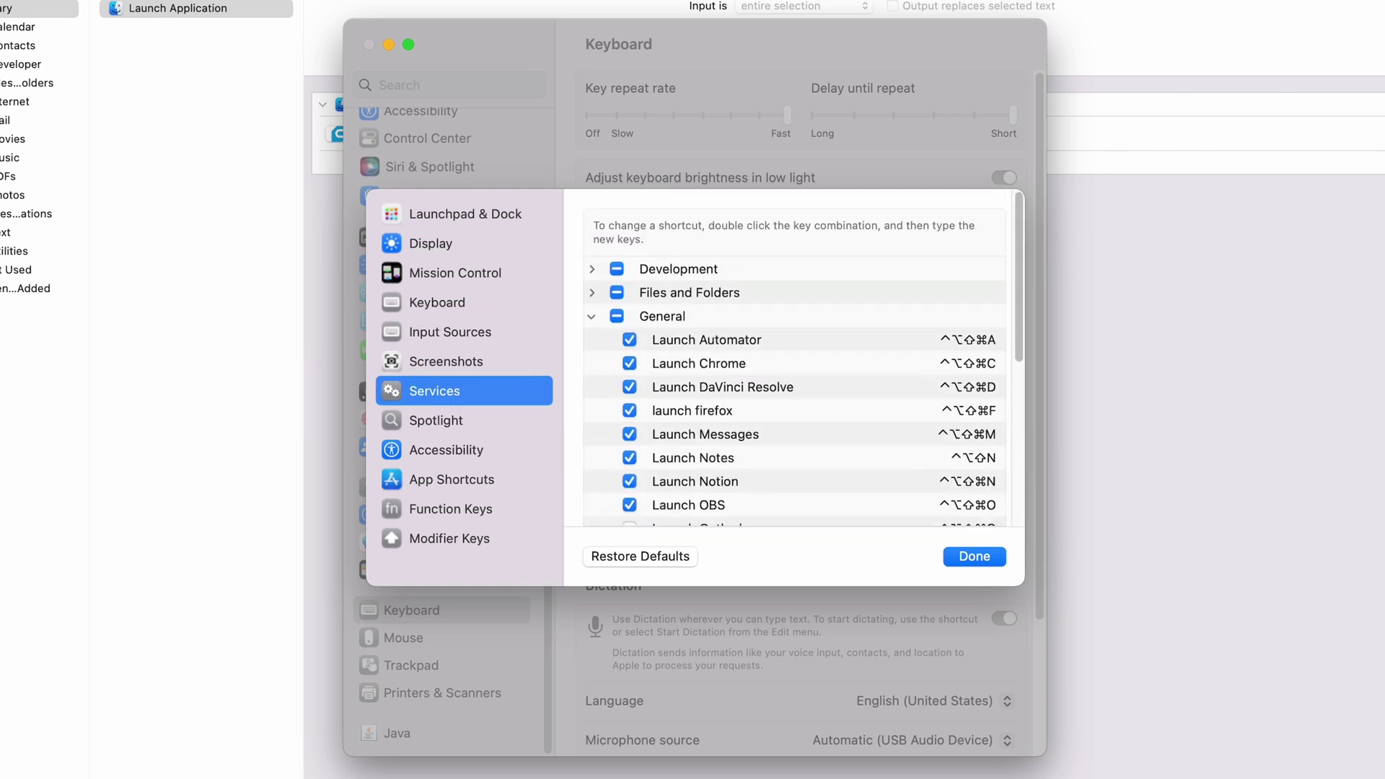
pyautogui.scroll(-9, 793, 360)
pyautogui.scroll(6, 793, 360)
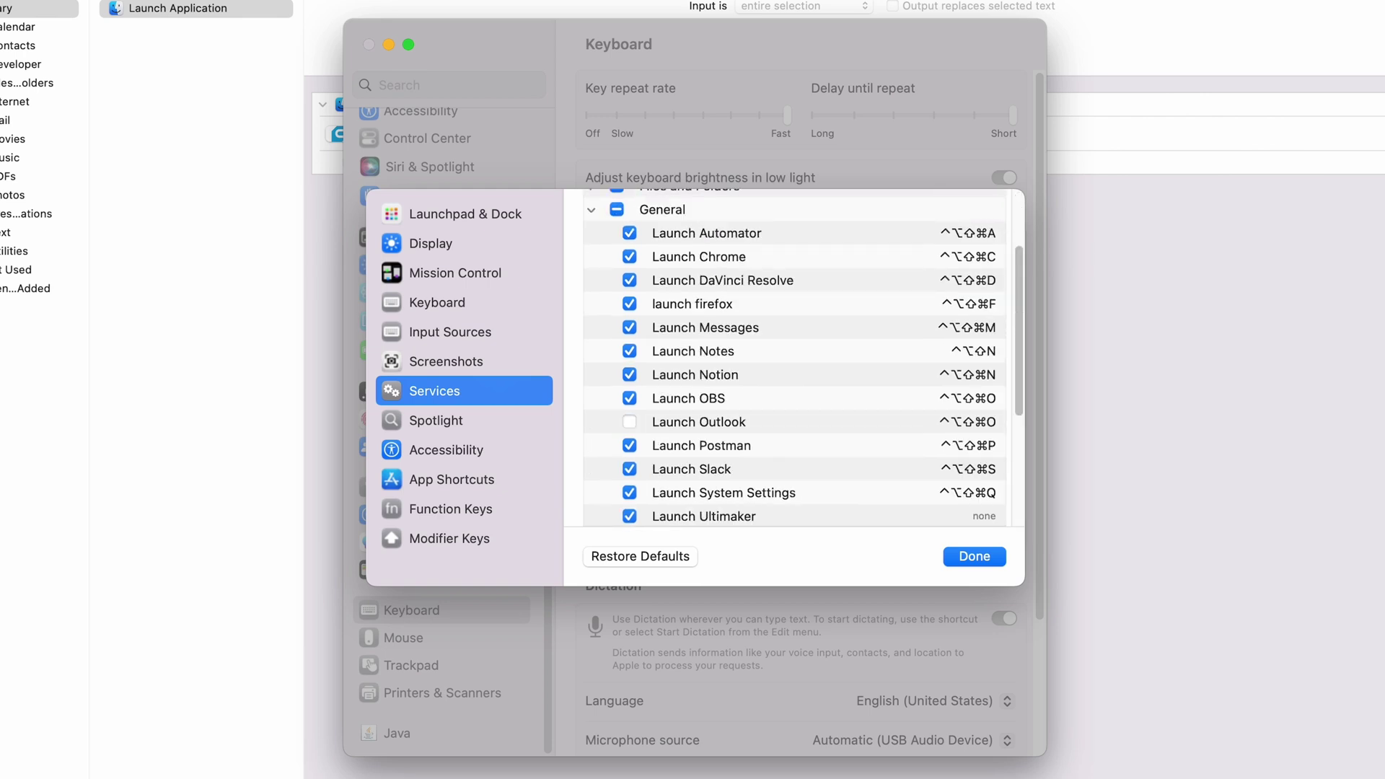
pyautogui.scroll(1, 793, 361)
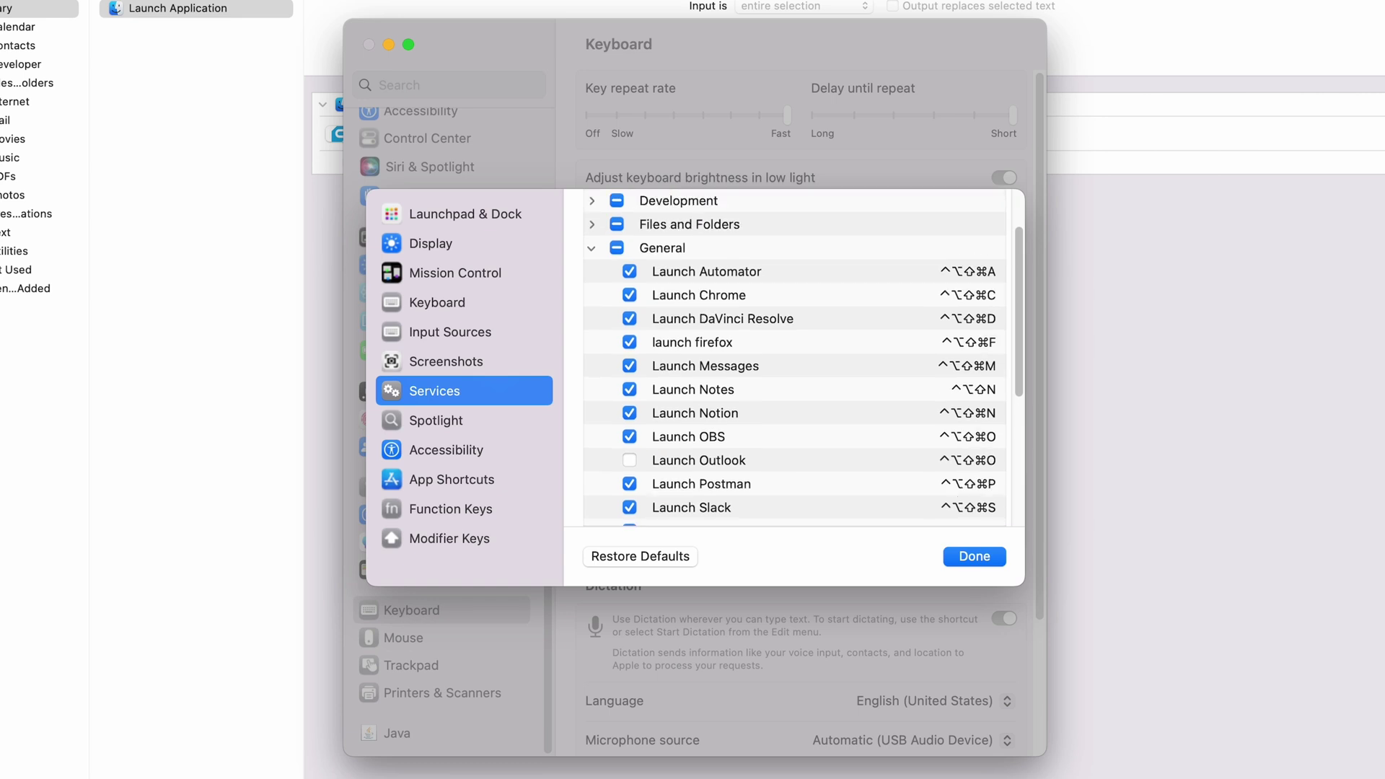
pyautogui.press('Escape')
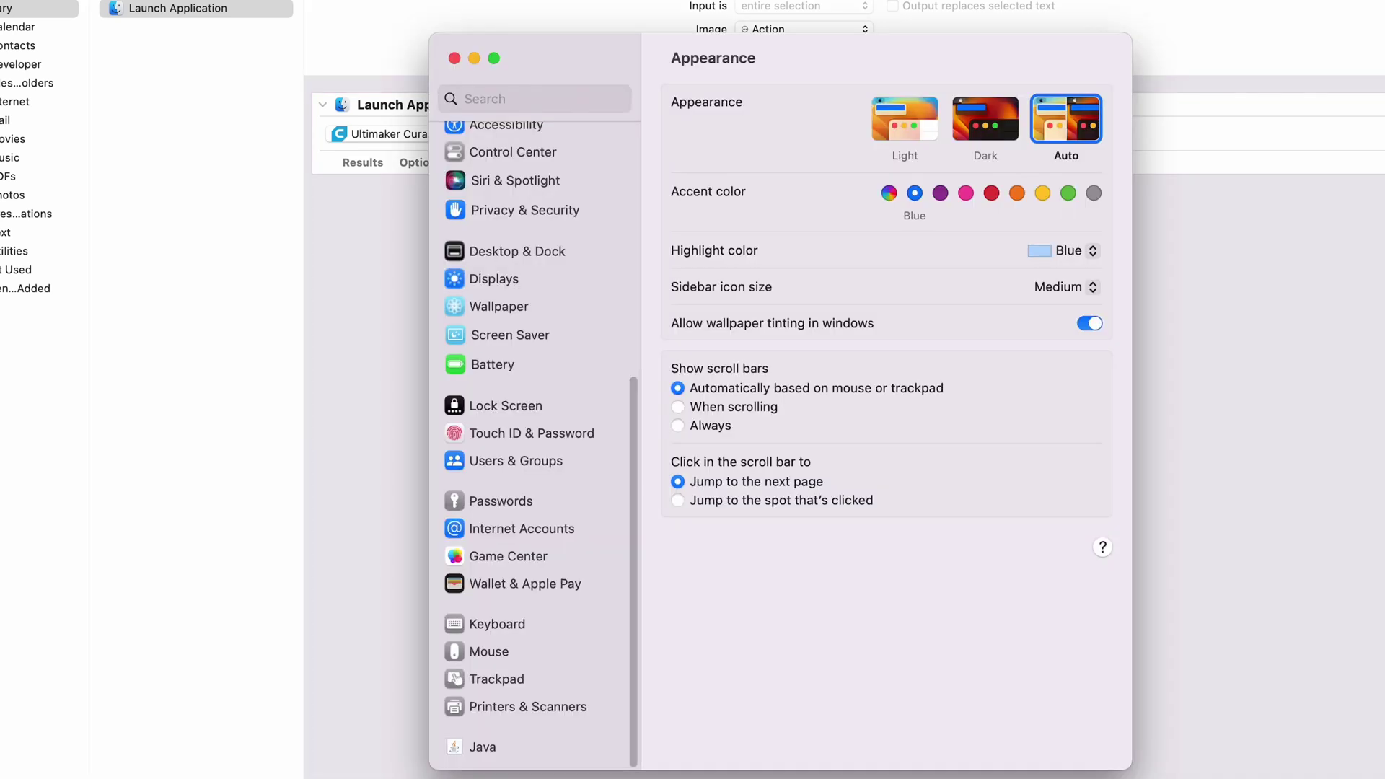
# Assign the shortcut Control+Option+Shift+Command+U to the Launch Ultimaker service under General in the keyboard shortcut settings, and quit System Settings
pyautogui.click(527, 624)
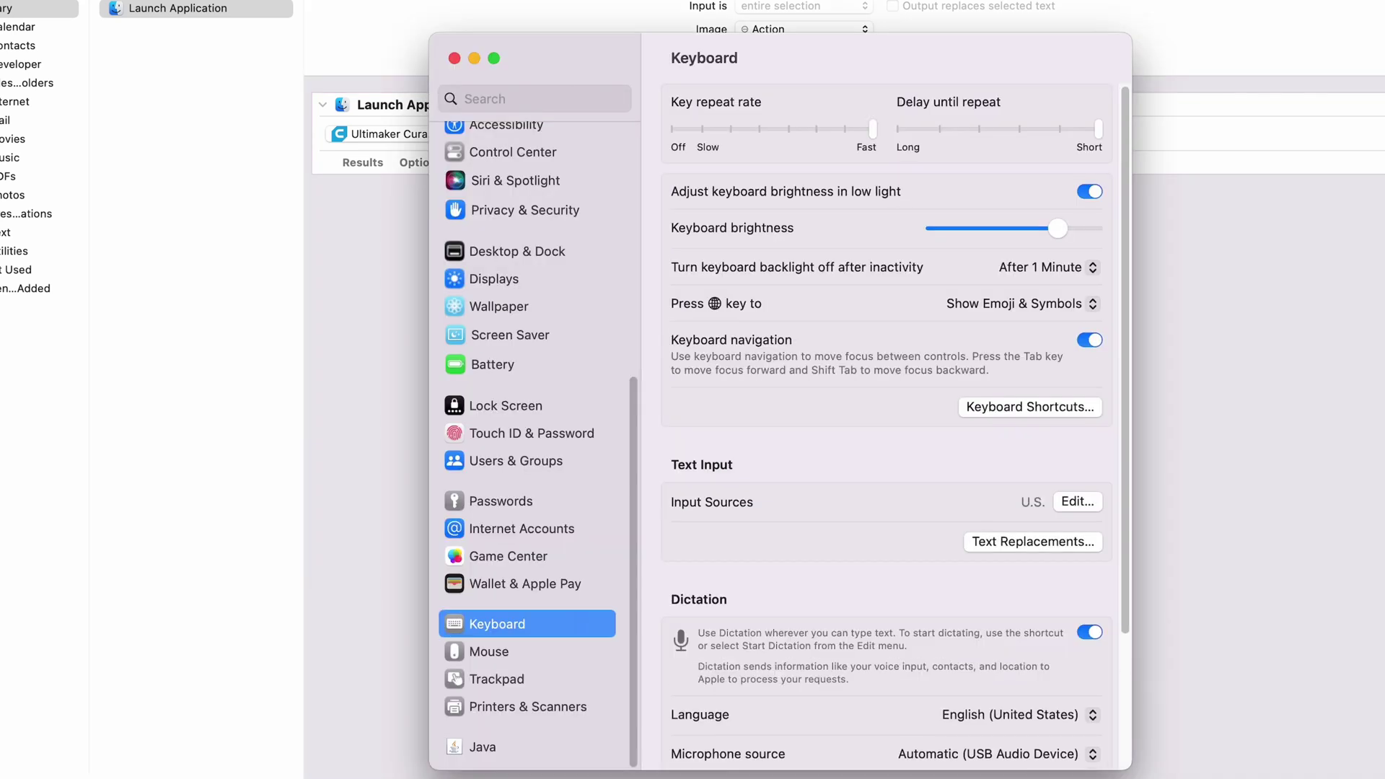
pyautogui.click(1029, 407)
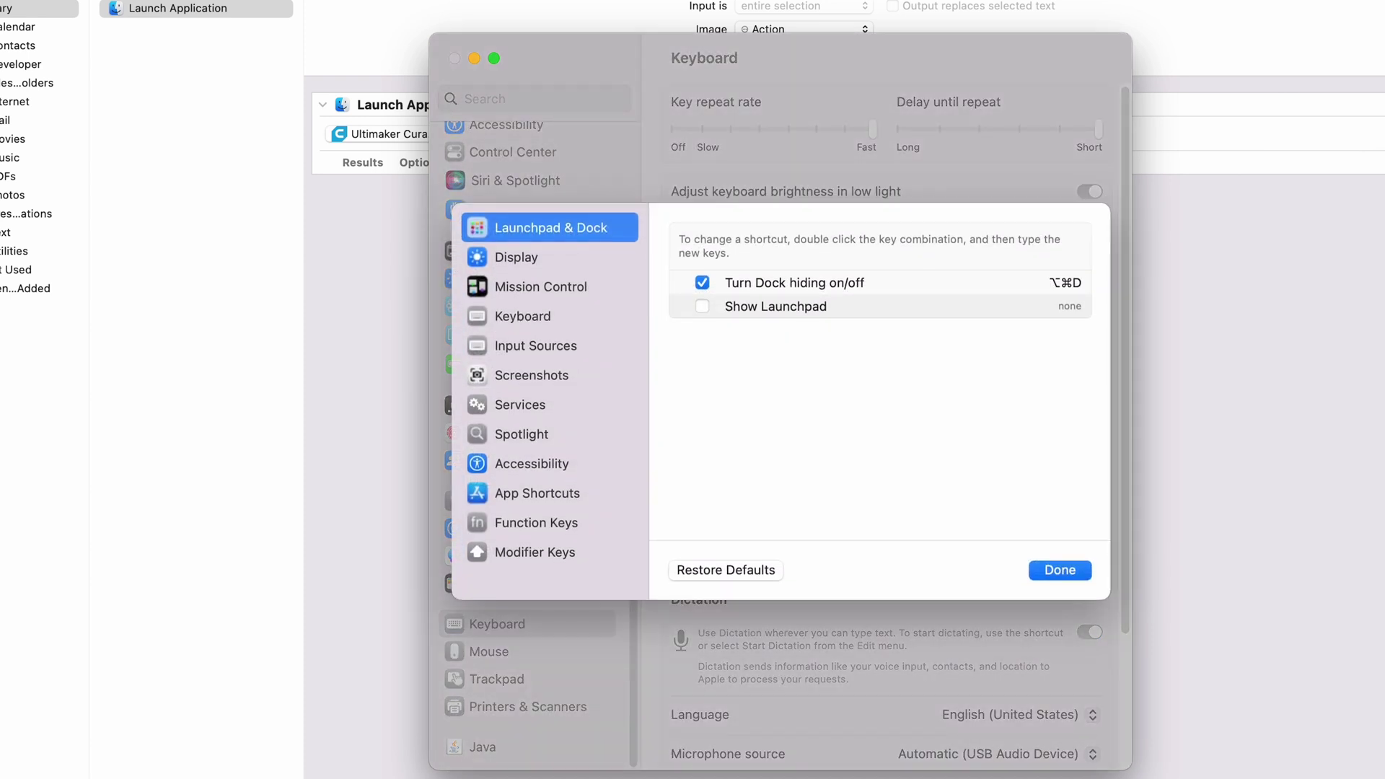
pyautogui.click(520, 405)
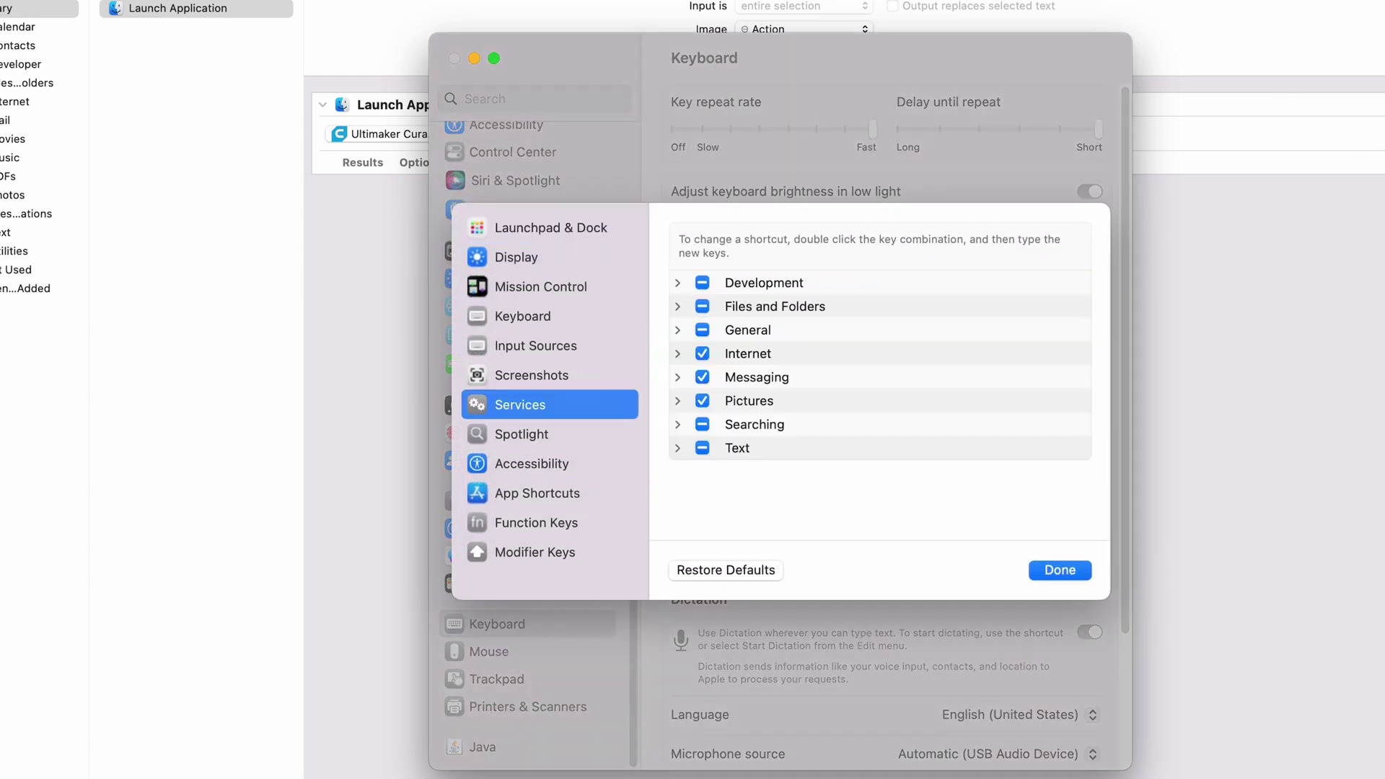
pyautogui.click(677, 331)
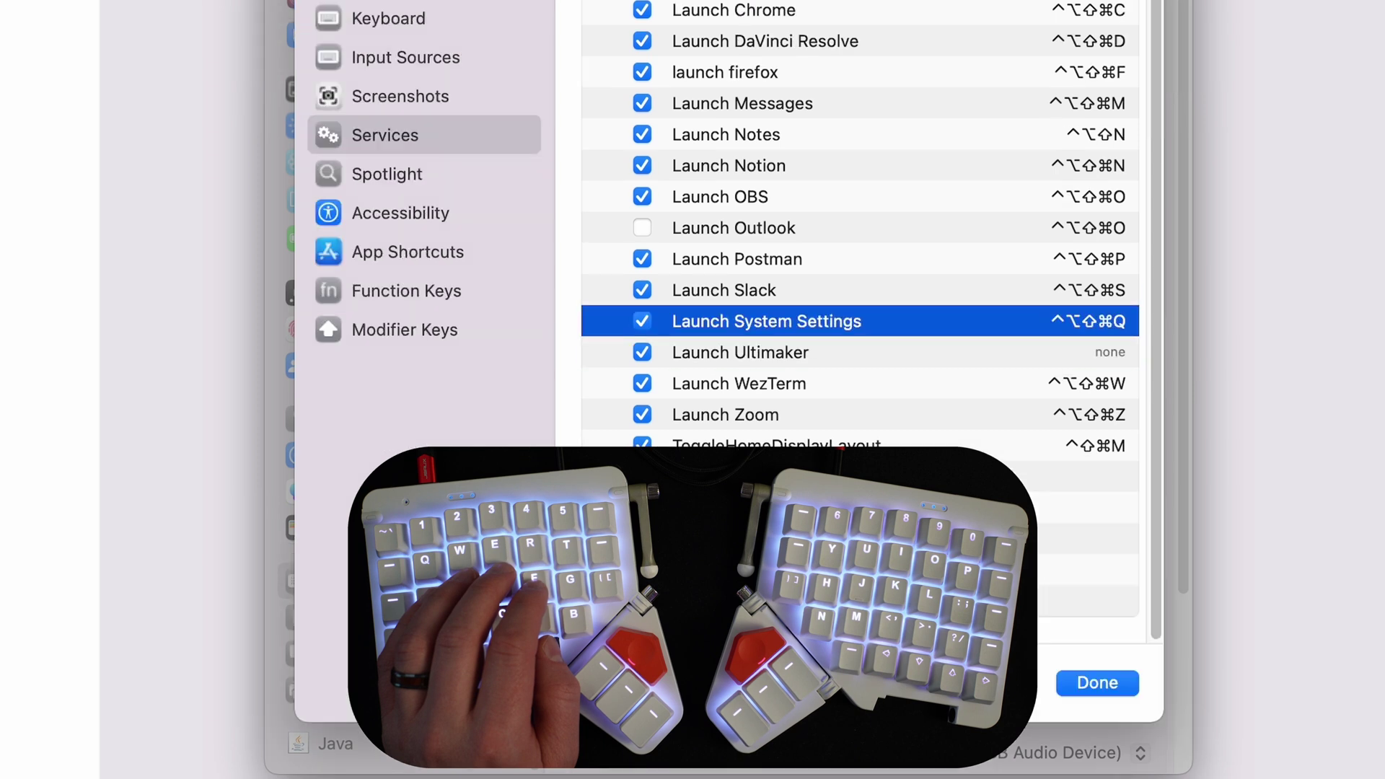
pyautogui.doubleClick(1109, 351)
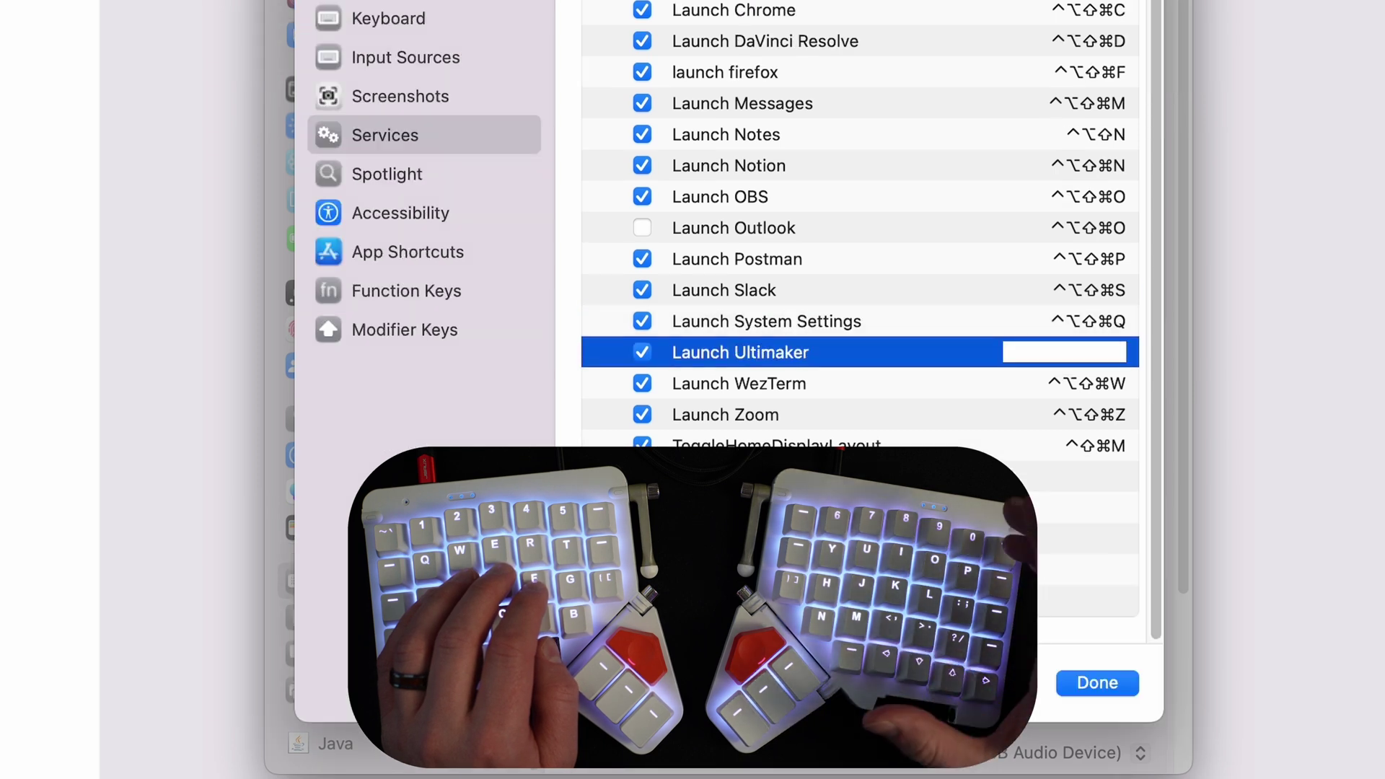
pyautogui.press('ctrl+alt+shift+super+u')
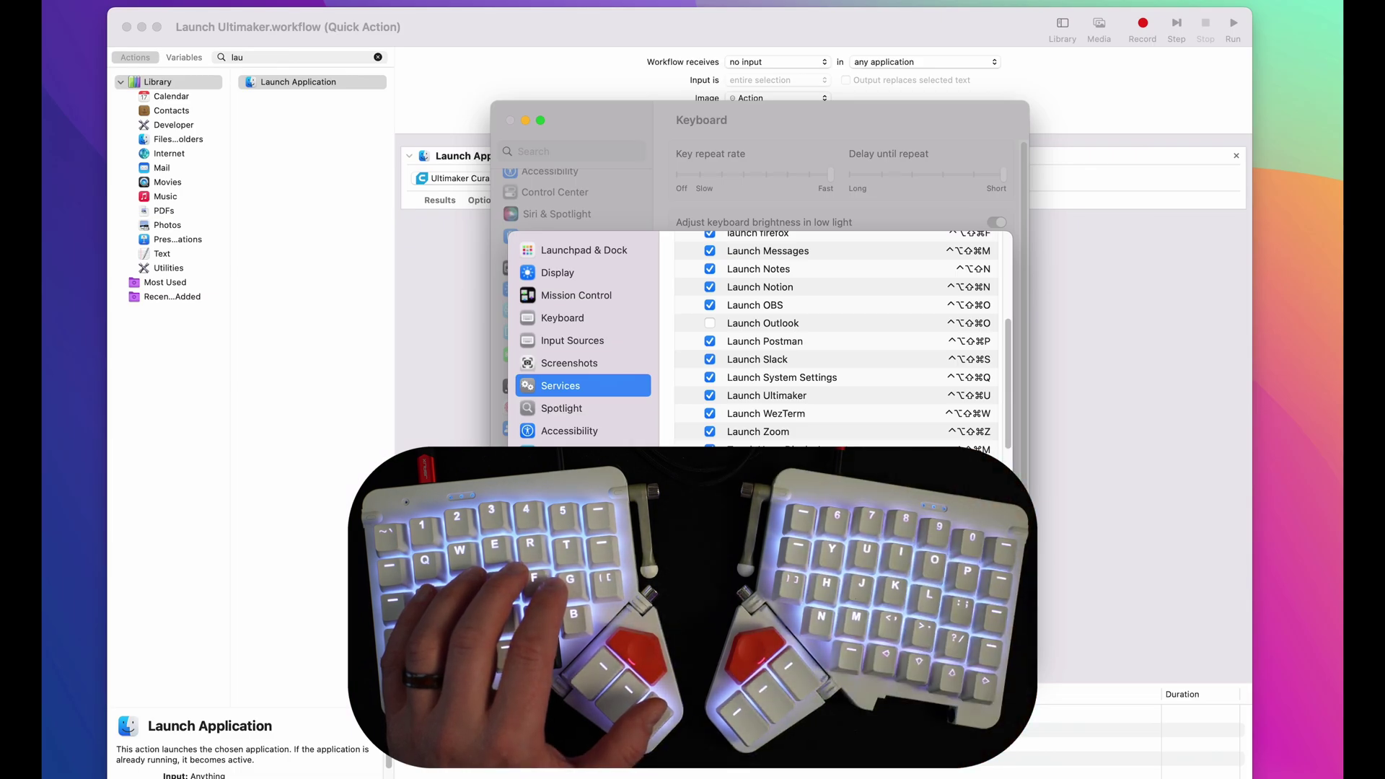
pyautogui.press('Return')
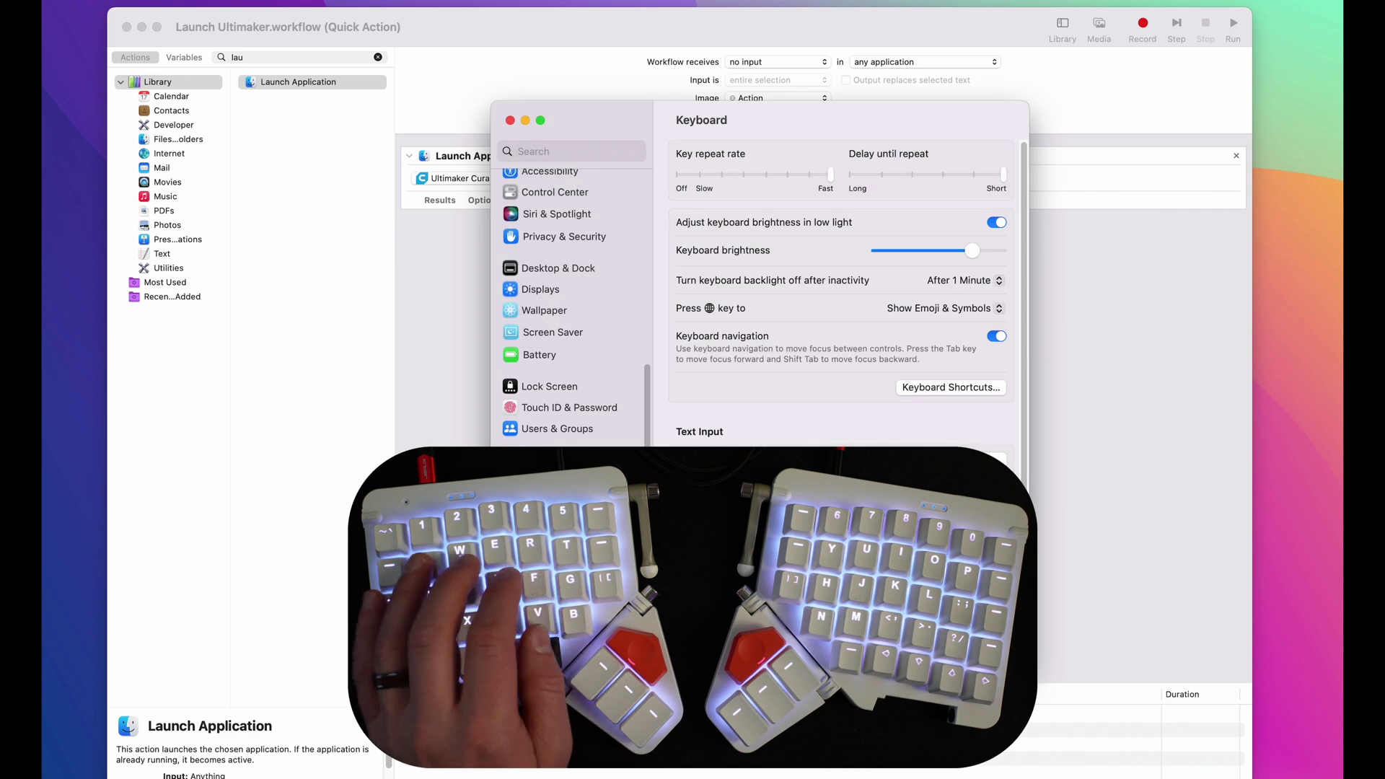
pyautogui.press('super+q')
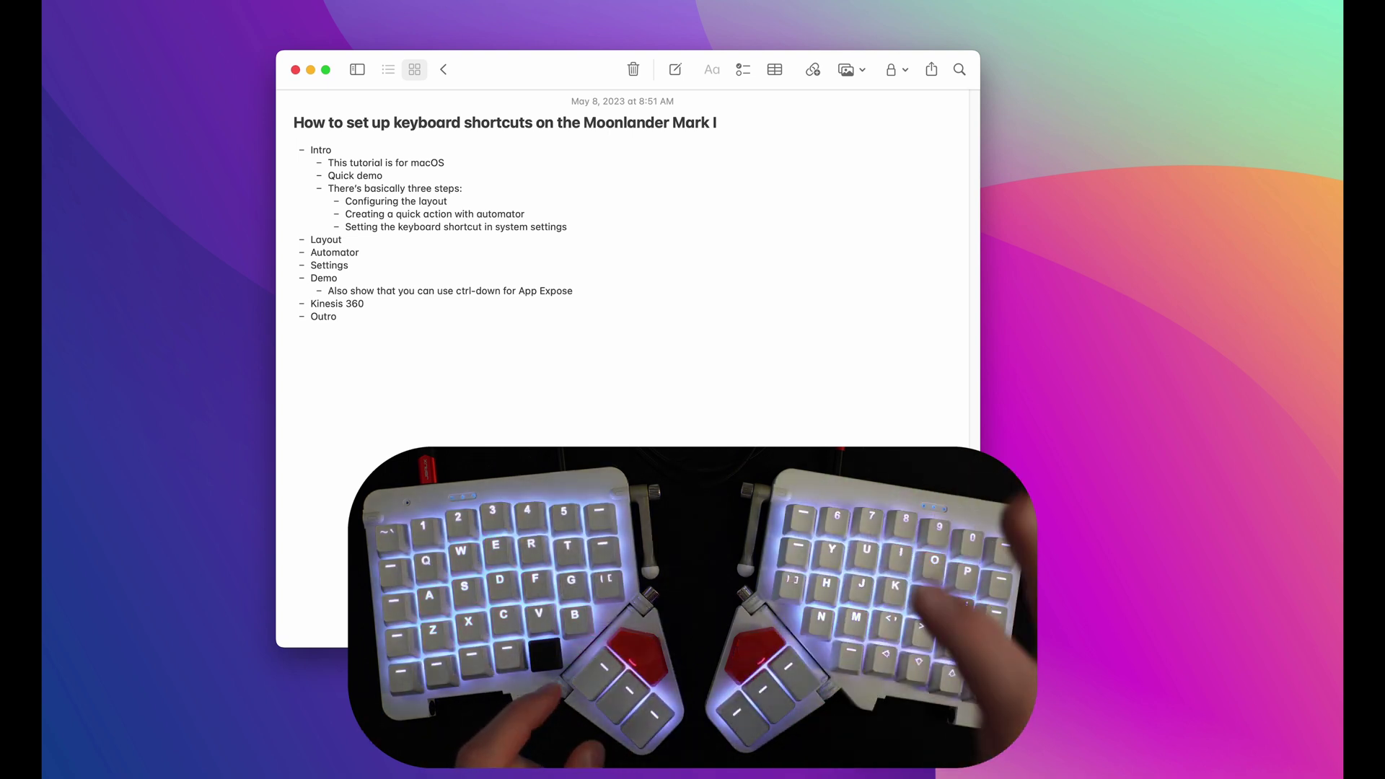
# Switch from Notes to the terminal showing adv360.keymap, and go through Ultimaker Cura back to Notes
pyautogui.press('ctrl+alt+shift+super+c')
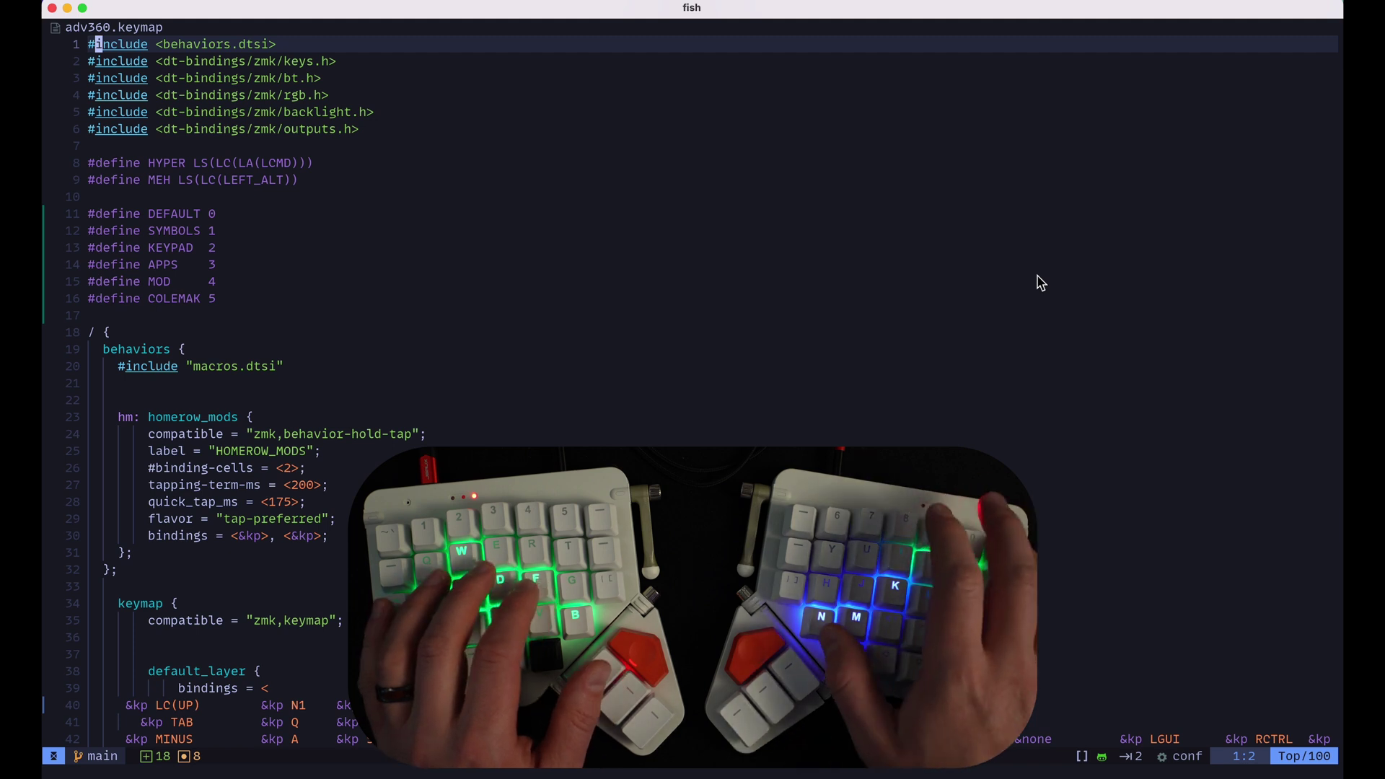
pyautogui.press('Down')
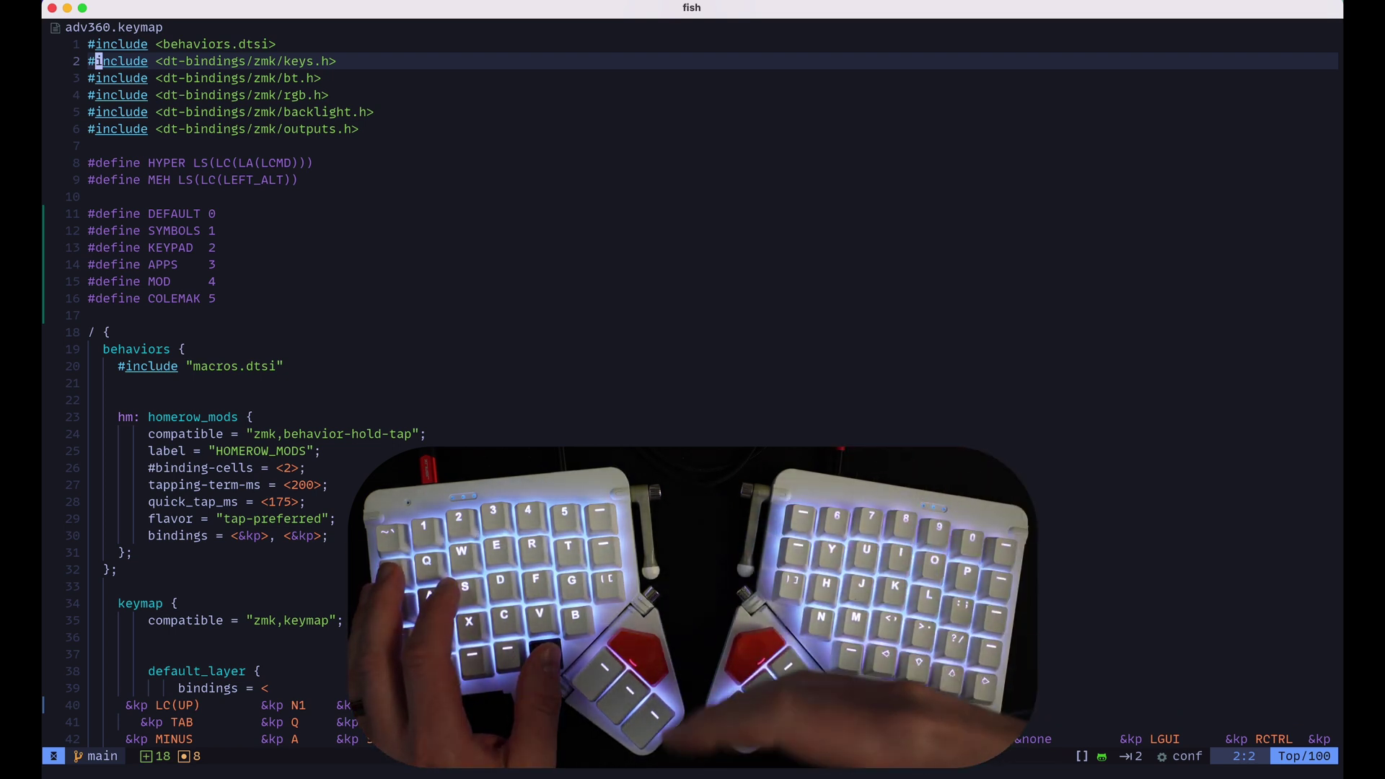
pyautogui.press('super+Tab')
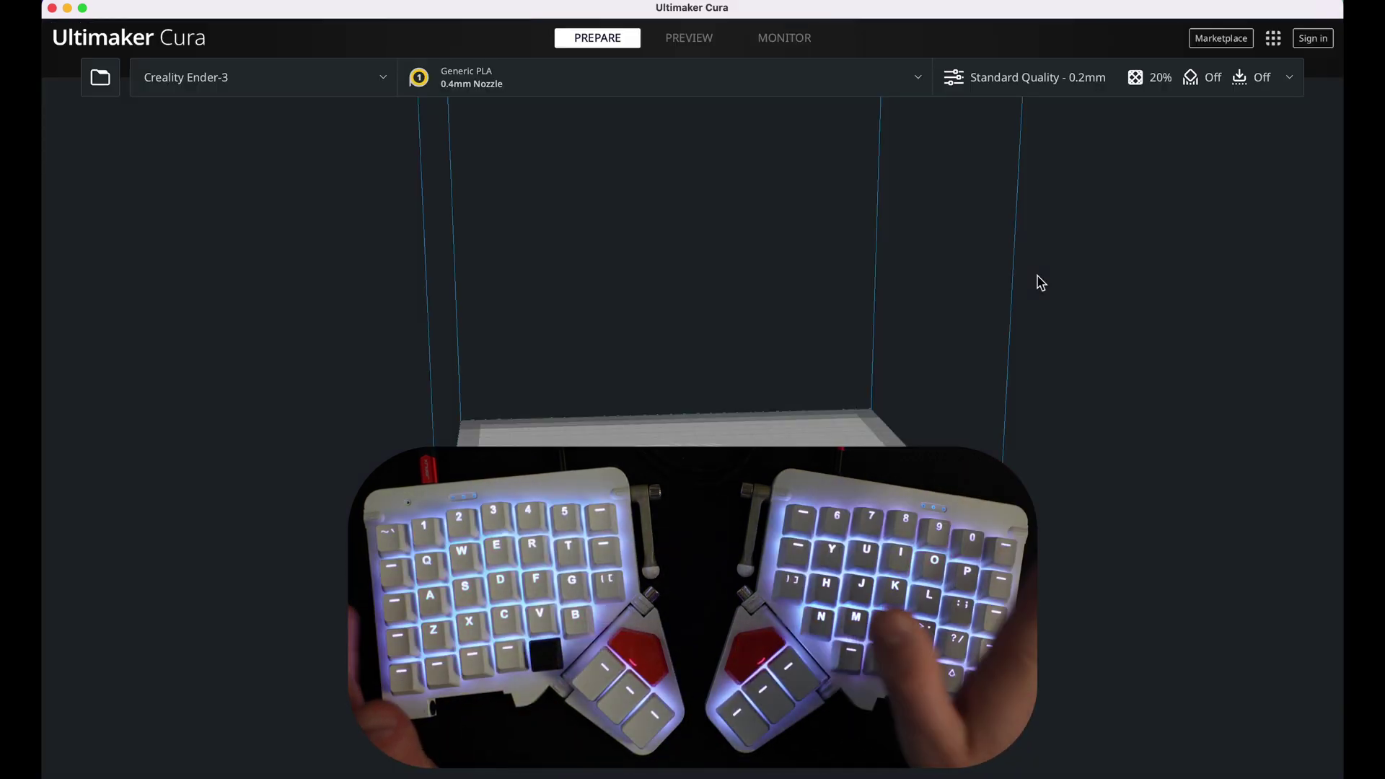
pyautogui.press('super+Tab')
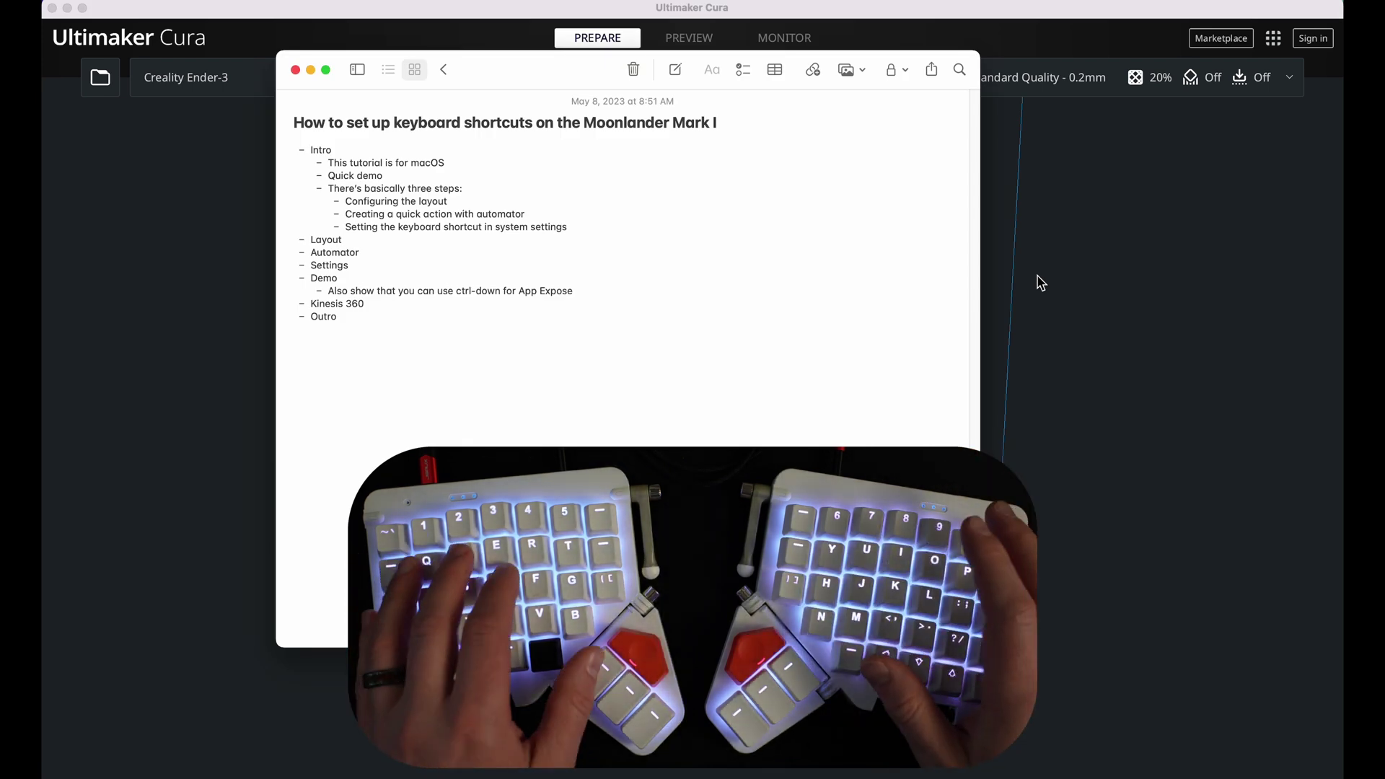
# Test the app-launching shortcuts by switching among the terminal, Notes, Postman and the Oryx layout in Chrome
pyautogui.press('ctrl+alt+shift+super+t')
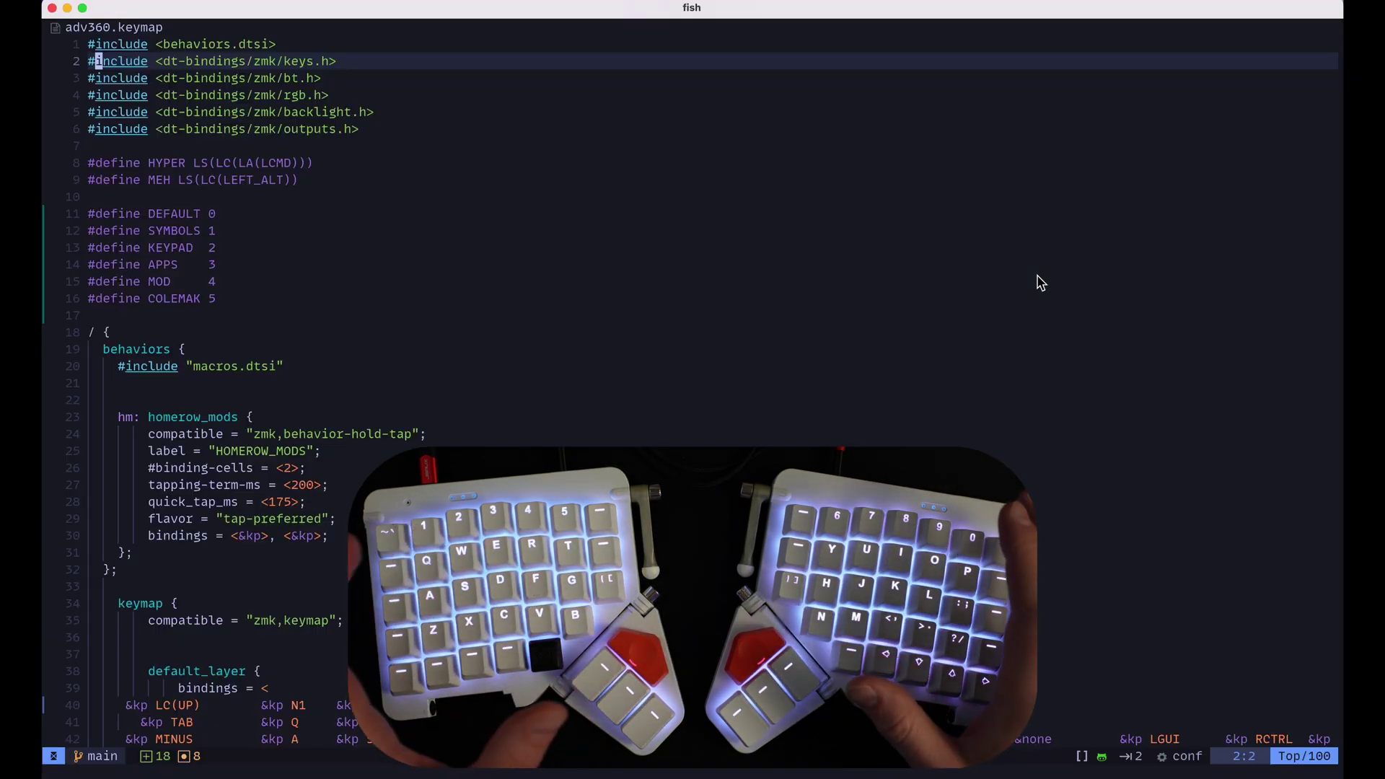
pyautogui.press('ctrl+alt+shift+super+n')
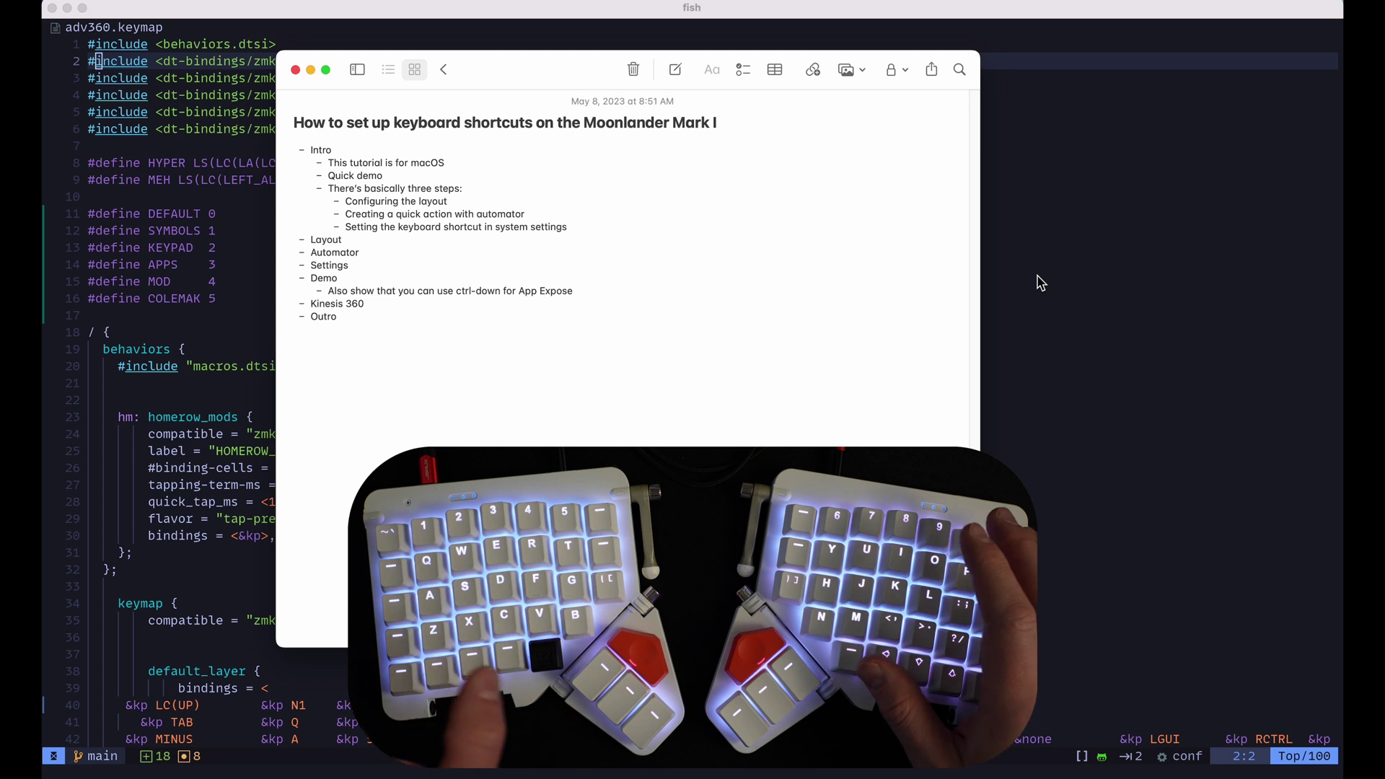
pyautogui.press('ctrl+alt+shift+super+p')
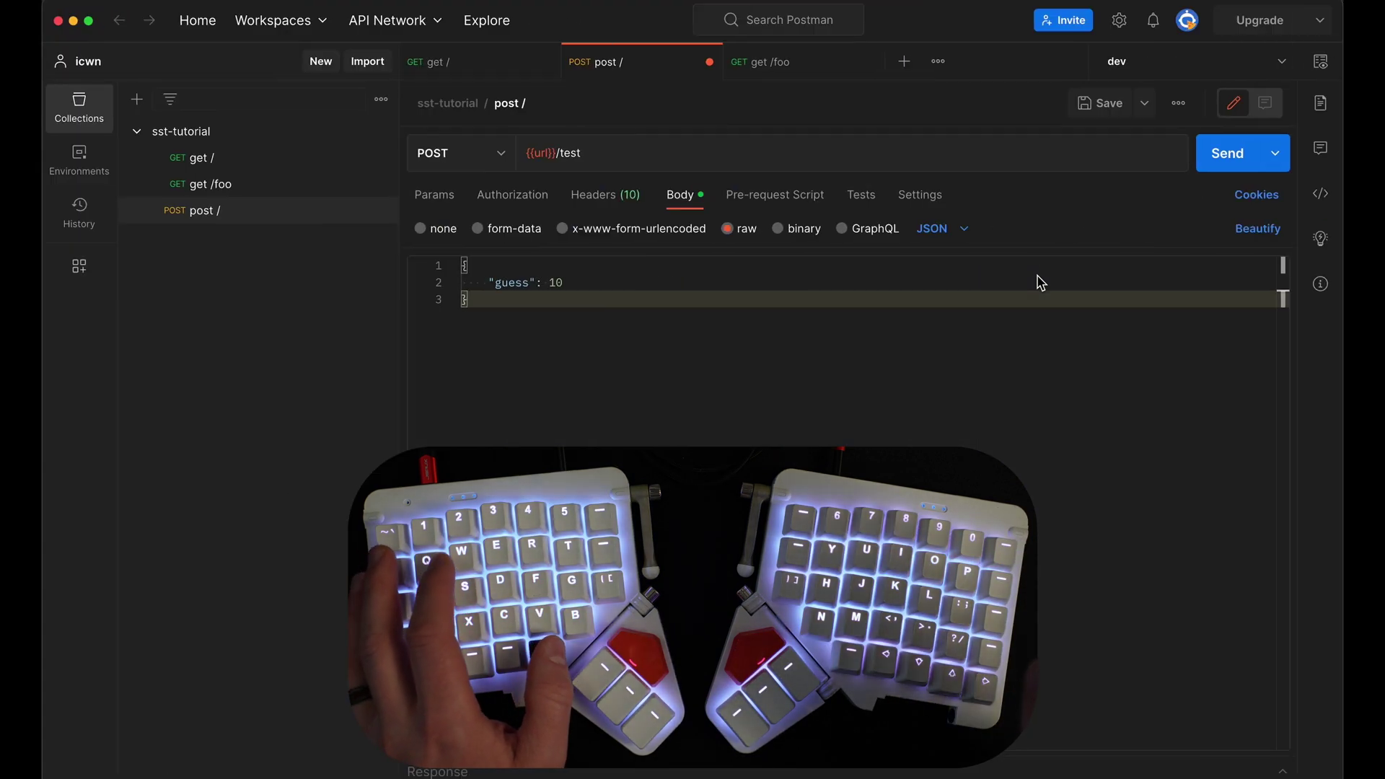
pyautogui.press('ctrl+alt+shift+super+t')
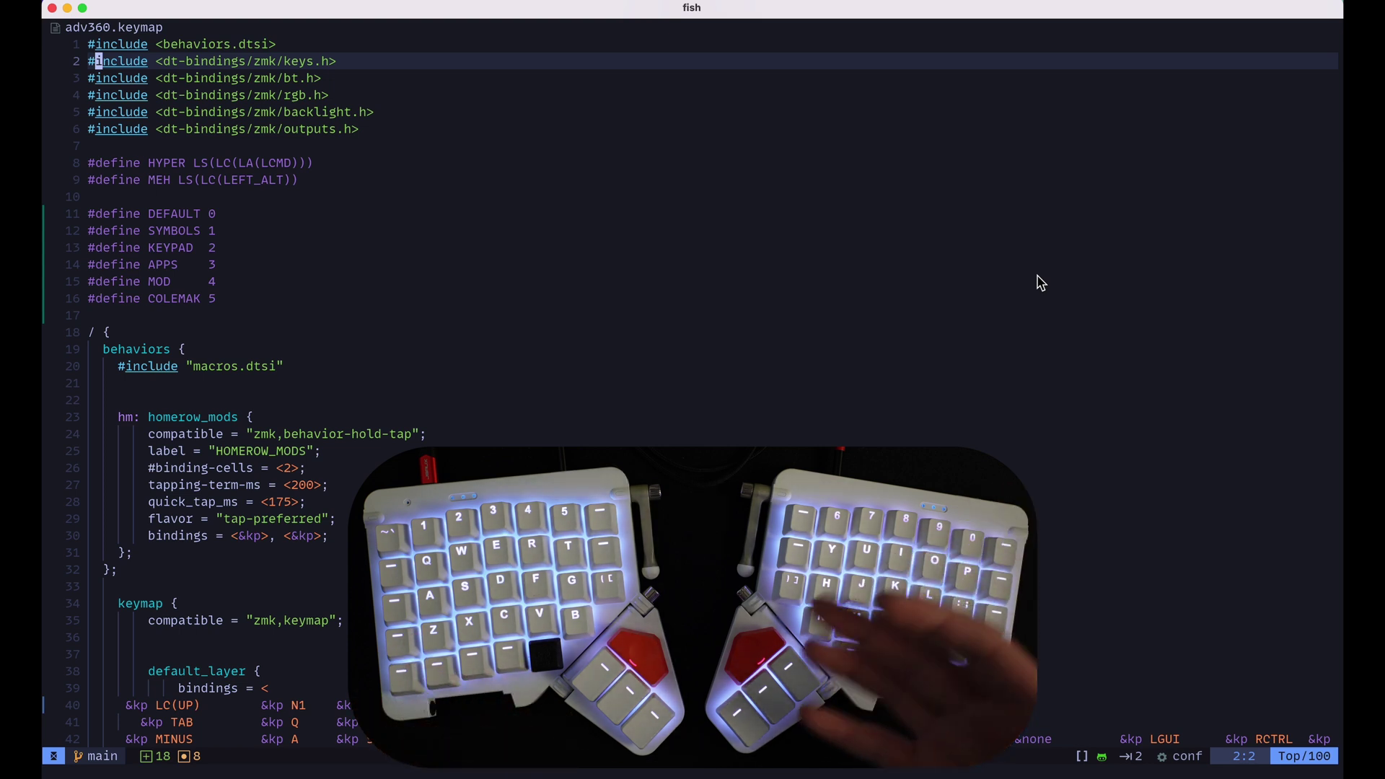
pyautogui.press('ctrl+alt+shift+super+c')
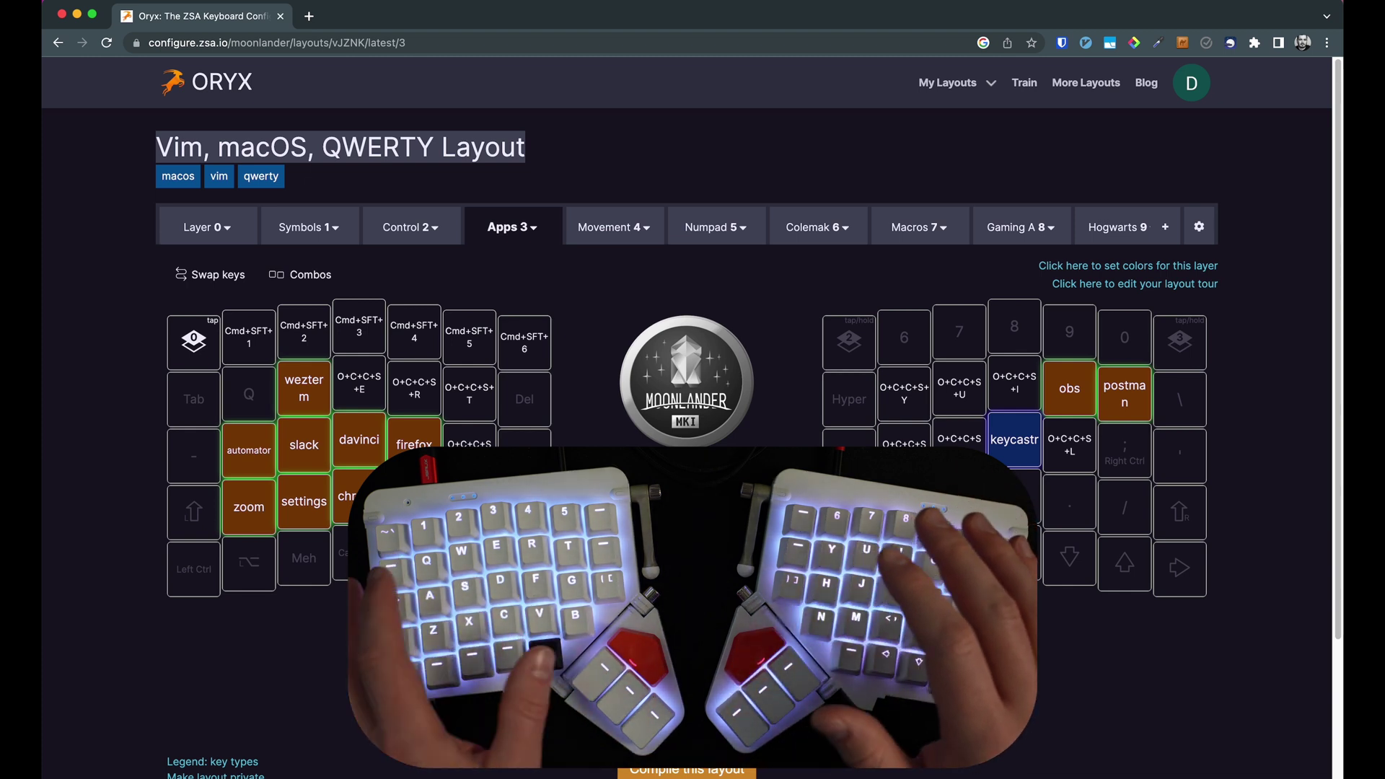
# Cycle repeatedly forward and backward through the open applications in the macOS app switcher and switch to the terminal
pyautogui.press('super+Tab')
pyautogui.press('super+Tab')
pyautogui.press('super+Tab')
pyautogui.press('super+Tab')
pyautogui.press('super+Tab')
pyautogui.press('super+Tab')
pyautogui.press('super+Tab')
pyautogui.press('super+Tab')
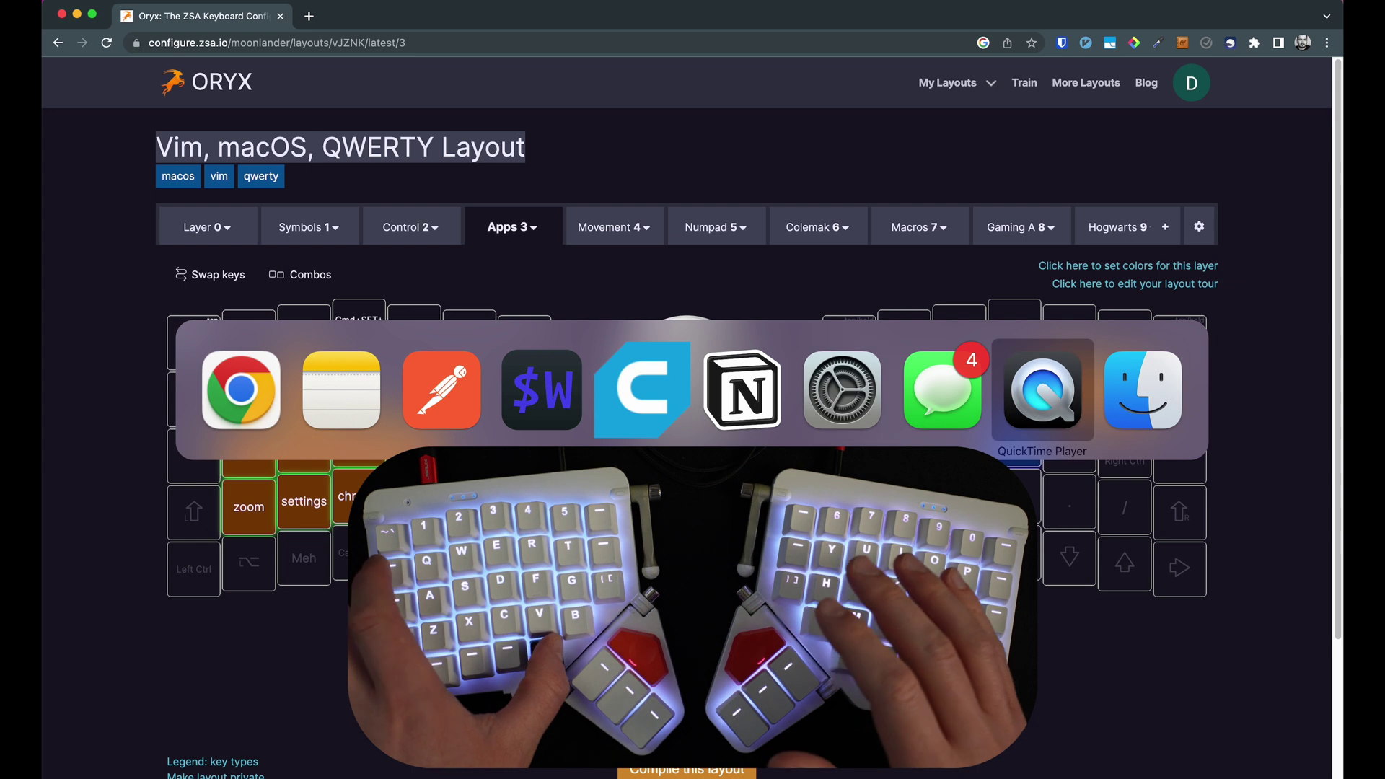
pyautogui.press('super+Tab')
pyautogui.press('super+Tab')
pyautogui.press('super+Tab')
pyautogui.press('super+Tab')
pyautogui.press('super+Tab')
pyautogui.press('super+Tab')
pyautogui.press('super+Tab')
pyautogui.press('super+Tab')
pyautogui.press('super+Tab')
pyautogui.press('super+Tab')
pyautogui.press('super+Tab')
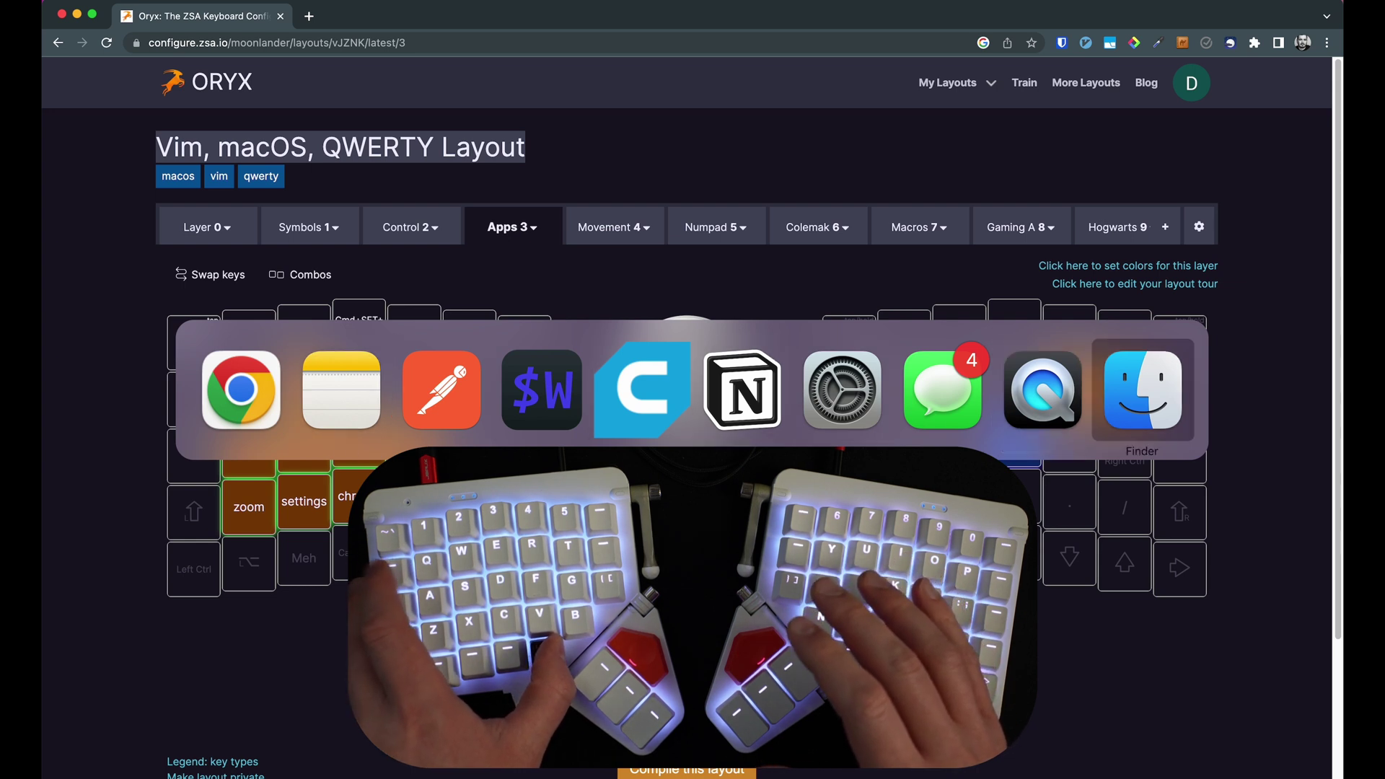
pyautogui.press('super+Tab')
pyautogui.press('super+Tab')
pyautogui.press('super+Tab')
pyautogui.press('super+Tab')
pyautogui.press('super+Tab')
pyautogui.press('super+Tab')
pyautogui.press('super+Tab')
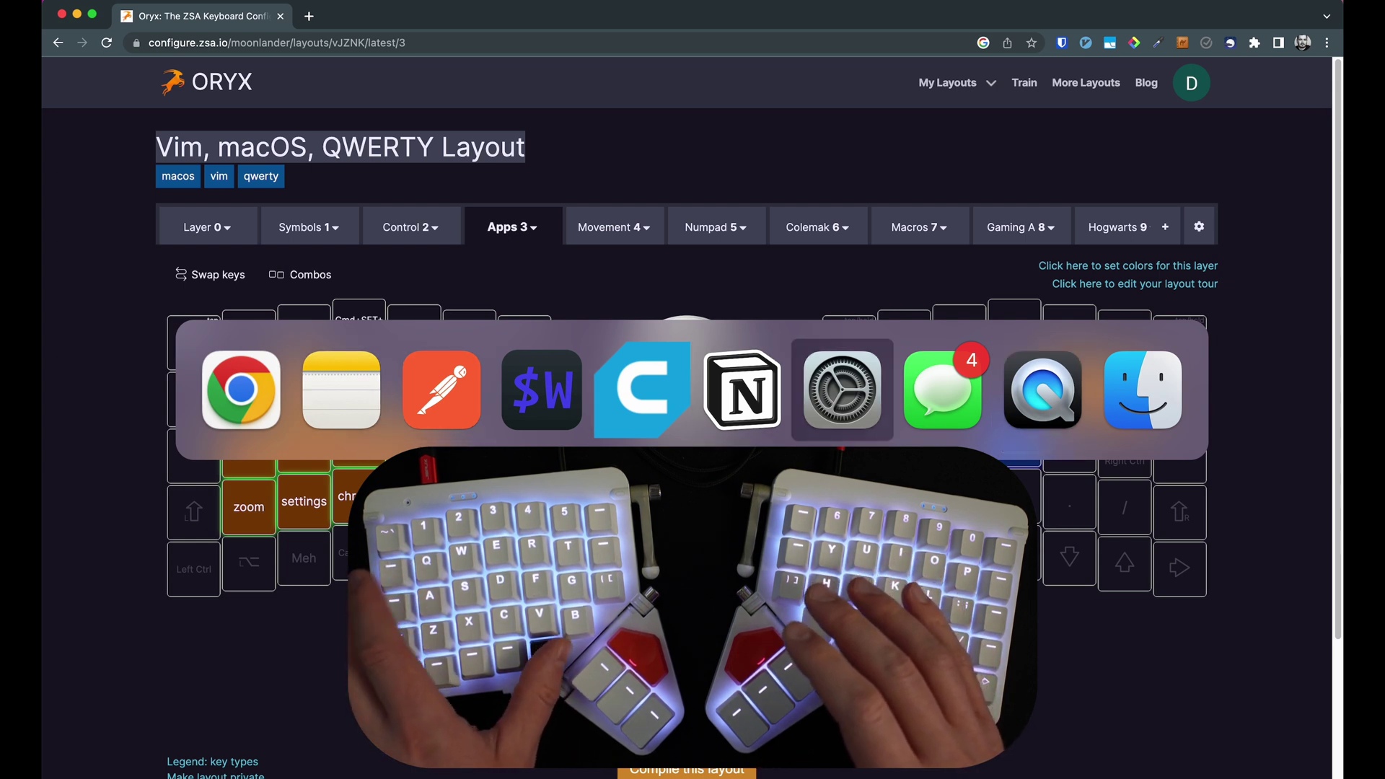
pyautogui.press('super+shift+Tab')
pyautogui.press('super+shift+Tab')
pyautogui.press('super+shift+Tab')
pyautogui.press('super+shift+Tab')
pyautogui.press('super+shift+Tab')
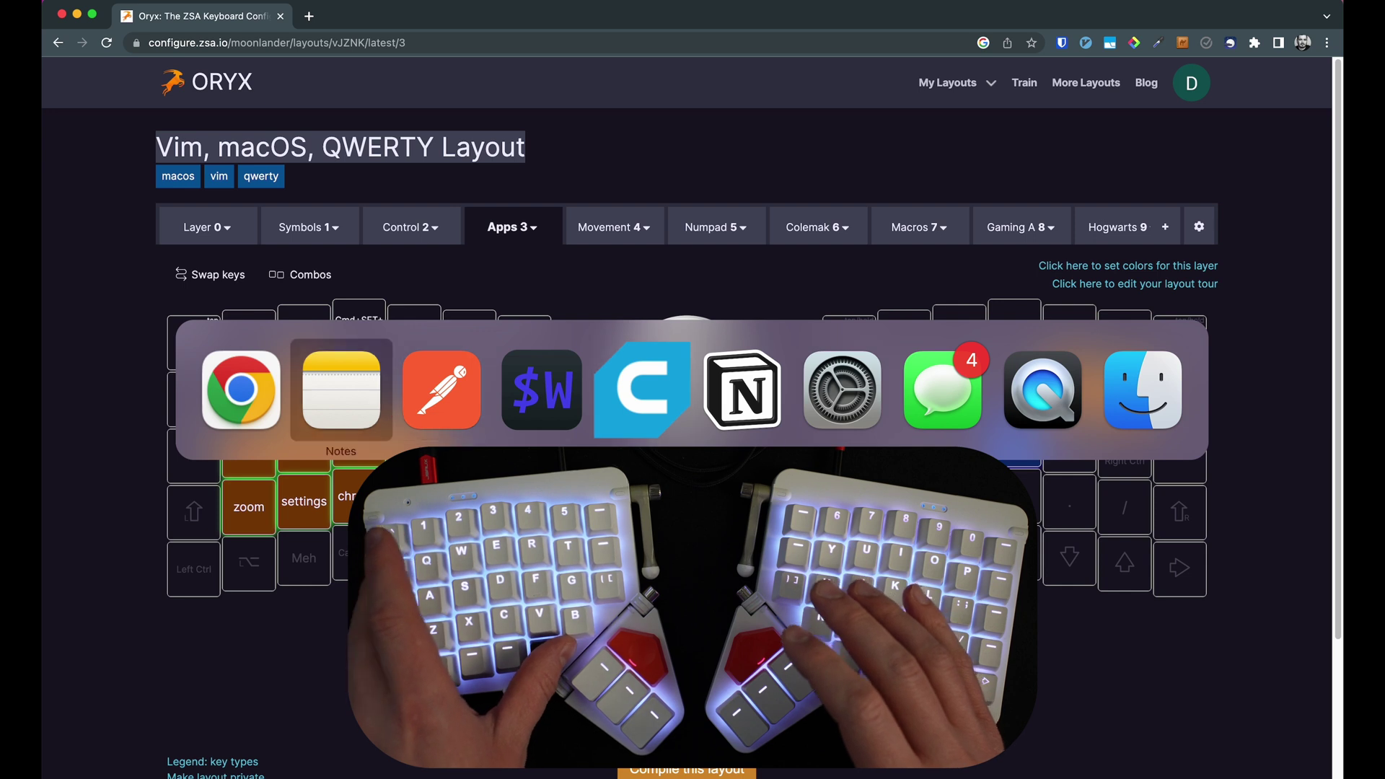
pyautogui.press('super+Tab')
pyautogui.press('super+Tab')
pyautogui.press('super+Tab')
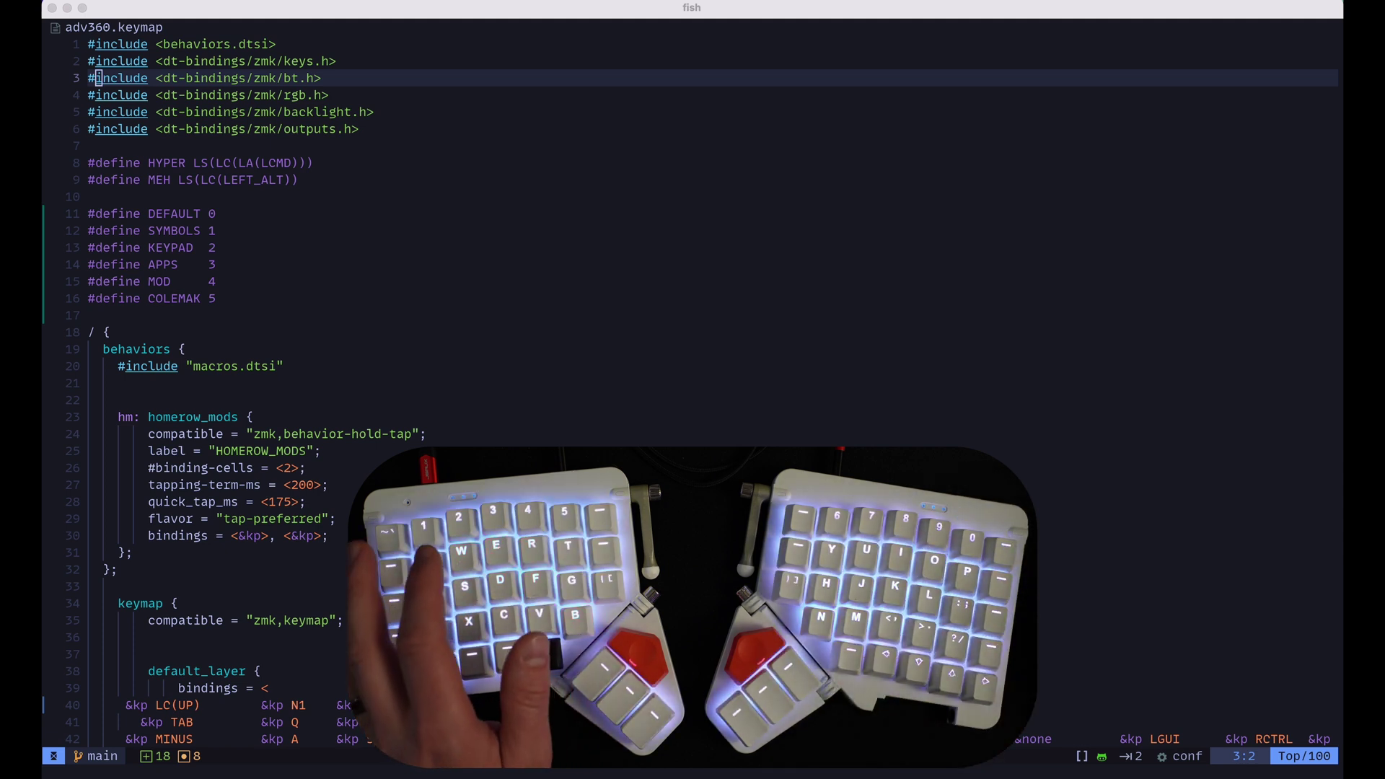
# Switch to the Oryx layout in Chrome, bring up Notion, and try moving to the neighbouring desktop space and back
pyautogui.press('super+Tab')
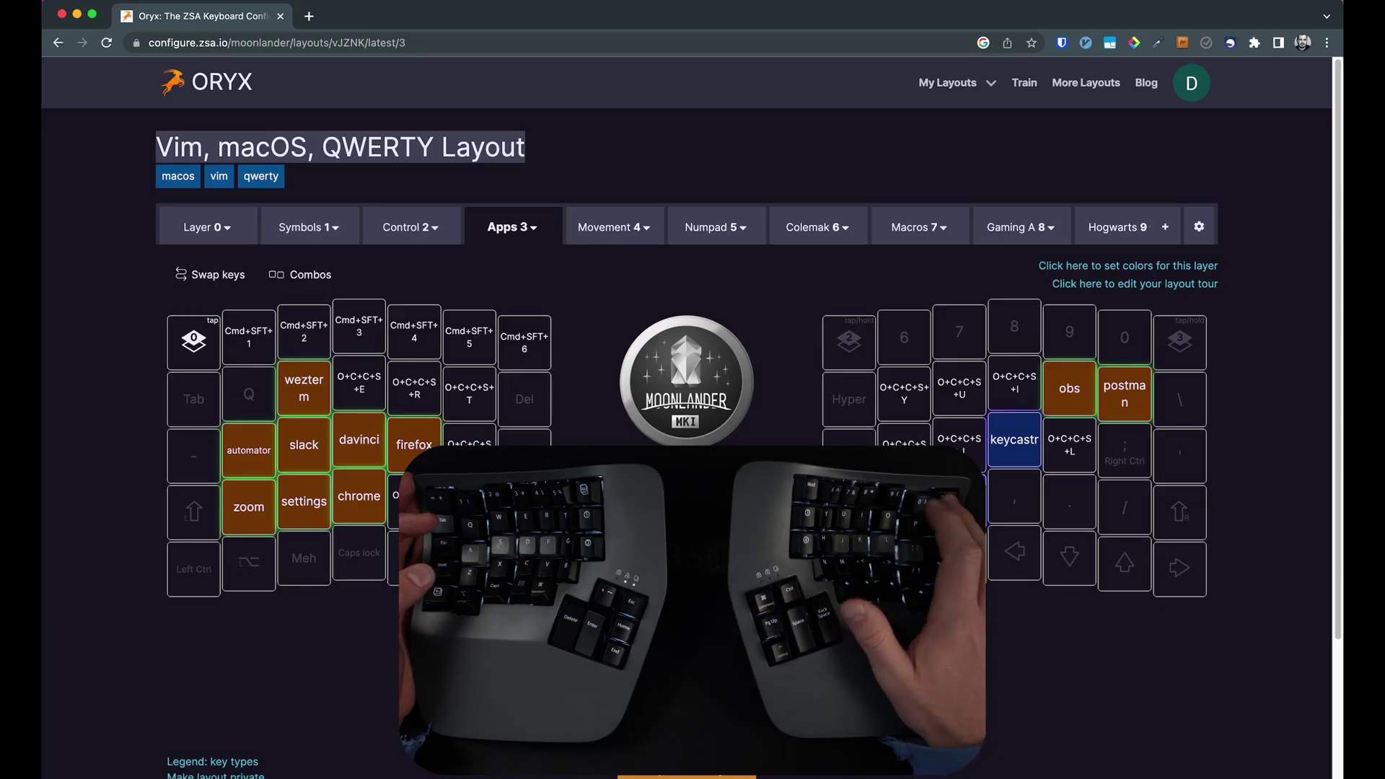
pyautogui.press('ctrl+alt+shift+super+n')
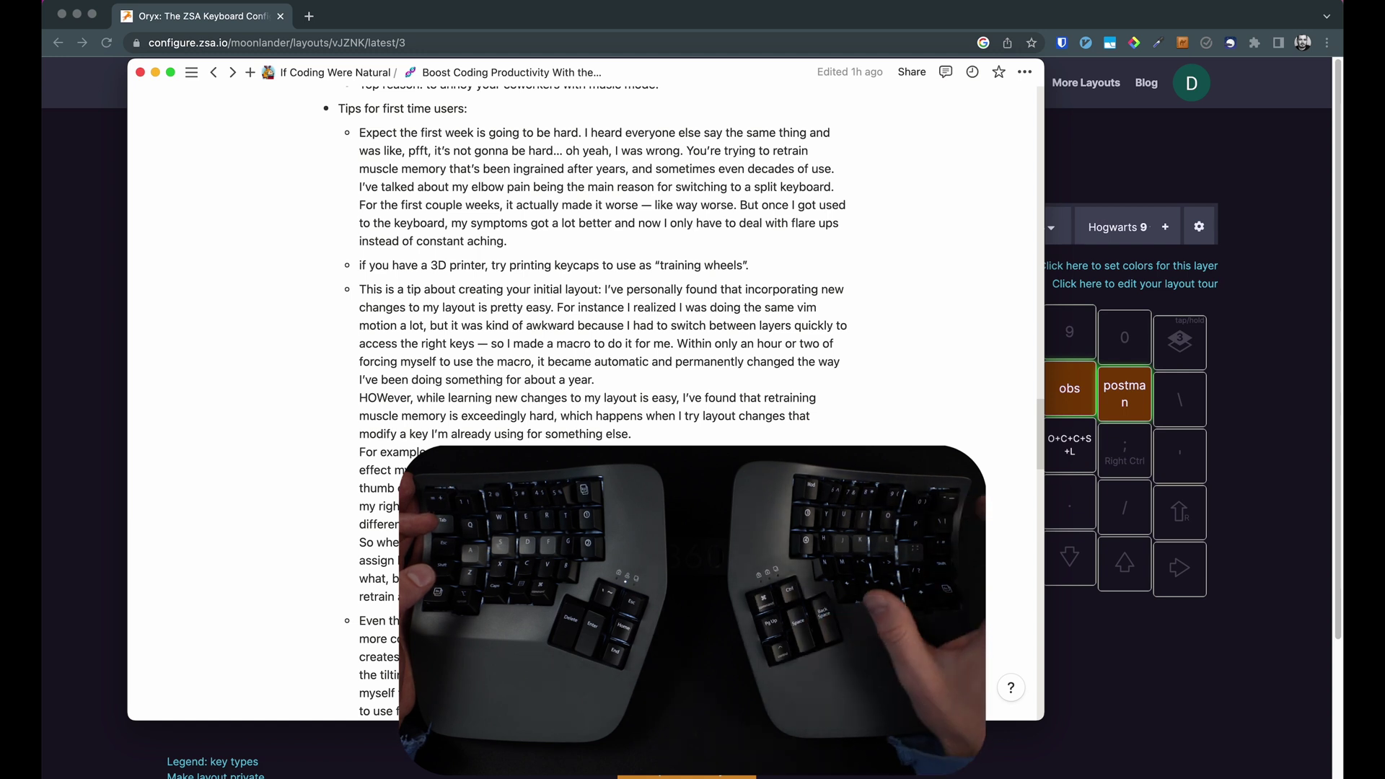
pyautogui.hotkey('ctrl', 'Right')
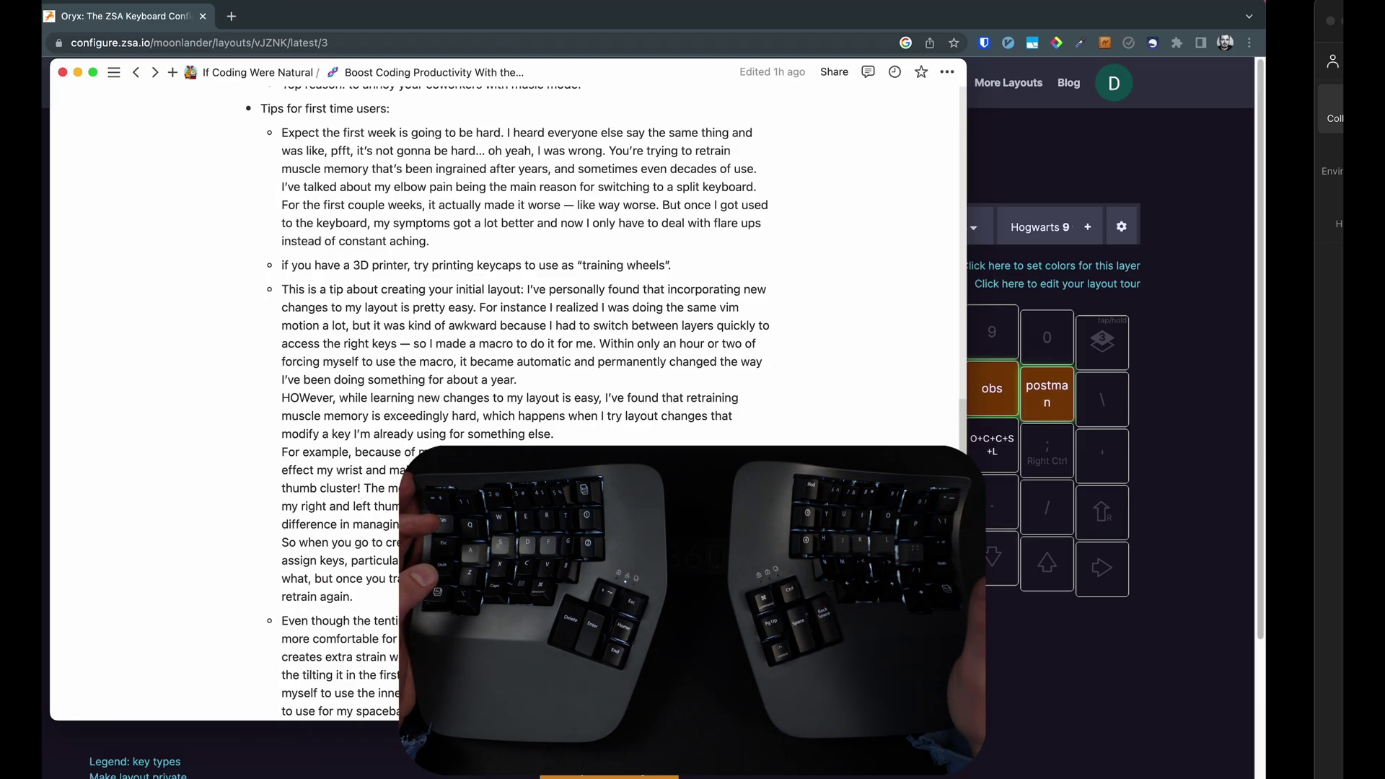
pyautogui.hotkey('ctrl', 'Left')
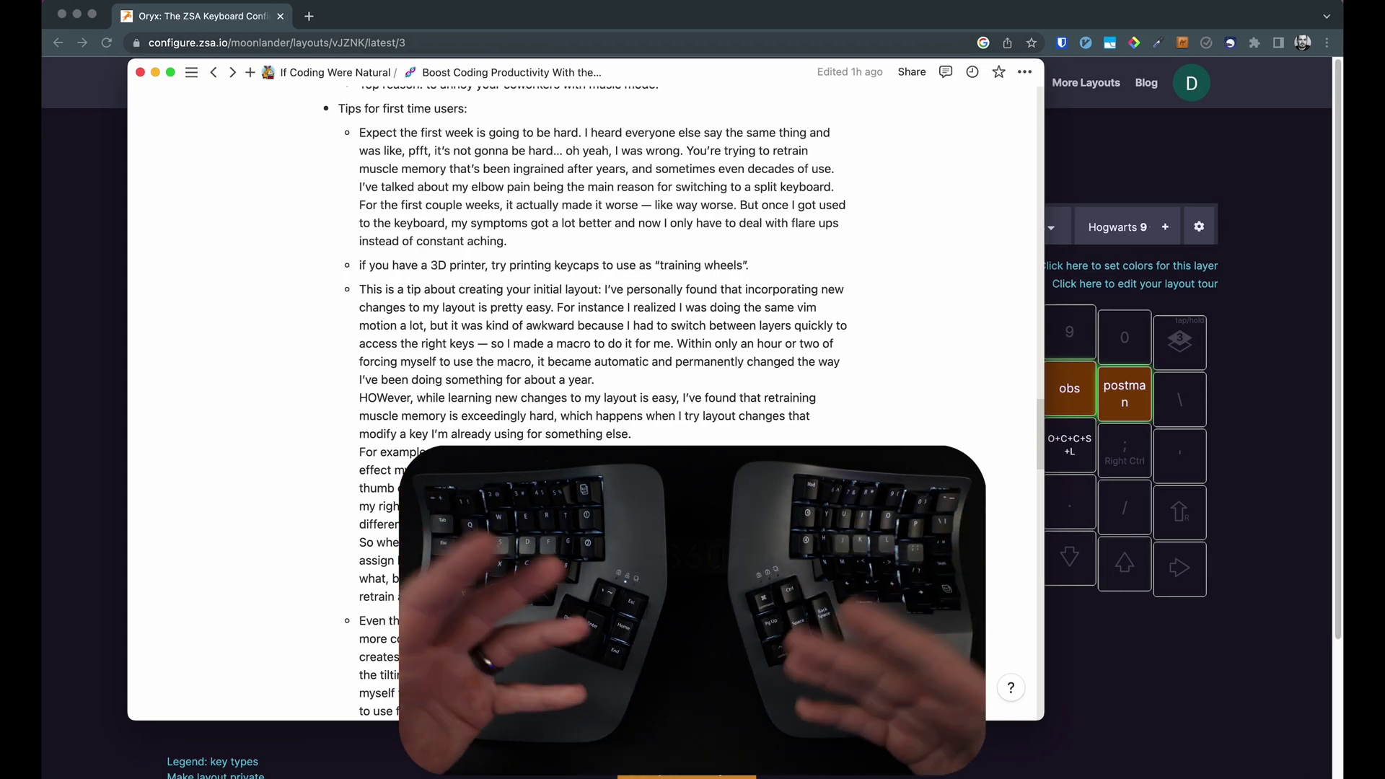